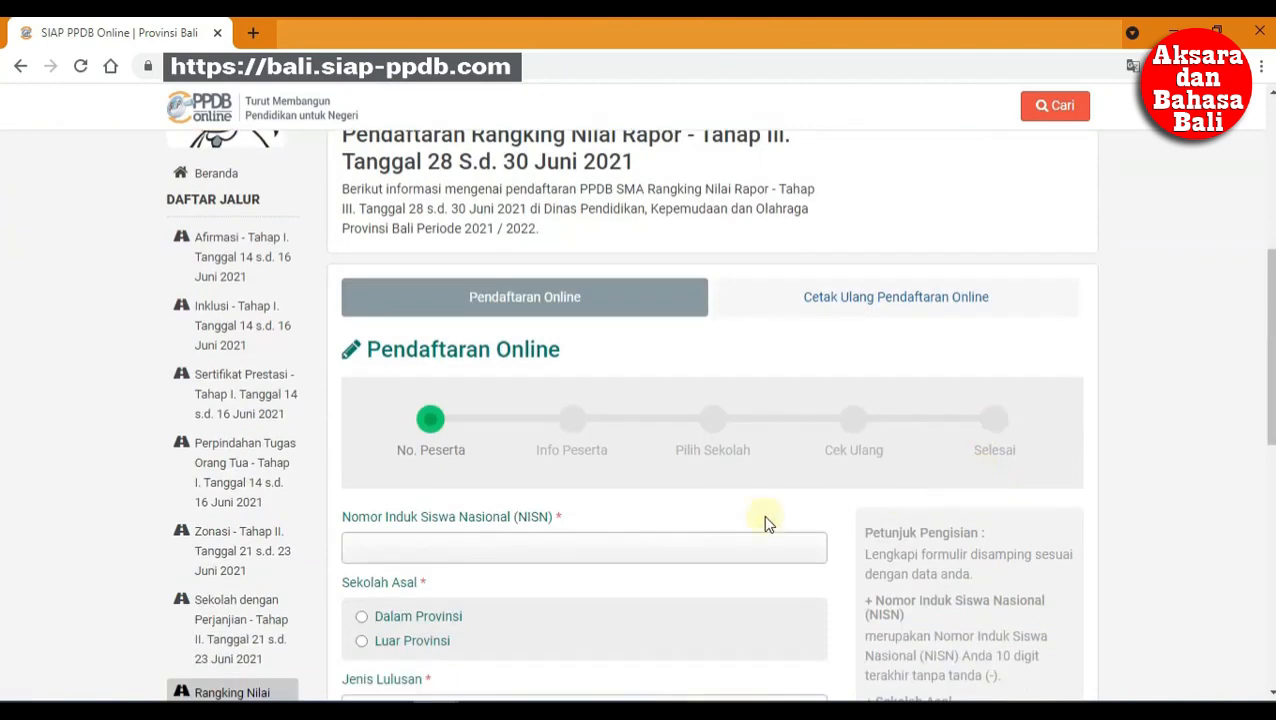
Step: Paste the student's NISN, mark the school as Dalam Provinsi, and choose Reguler graduation
click(680, 541)
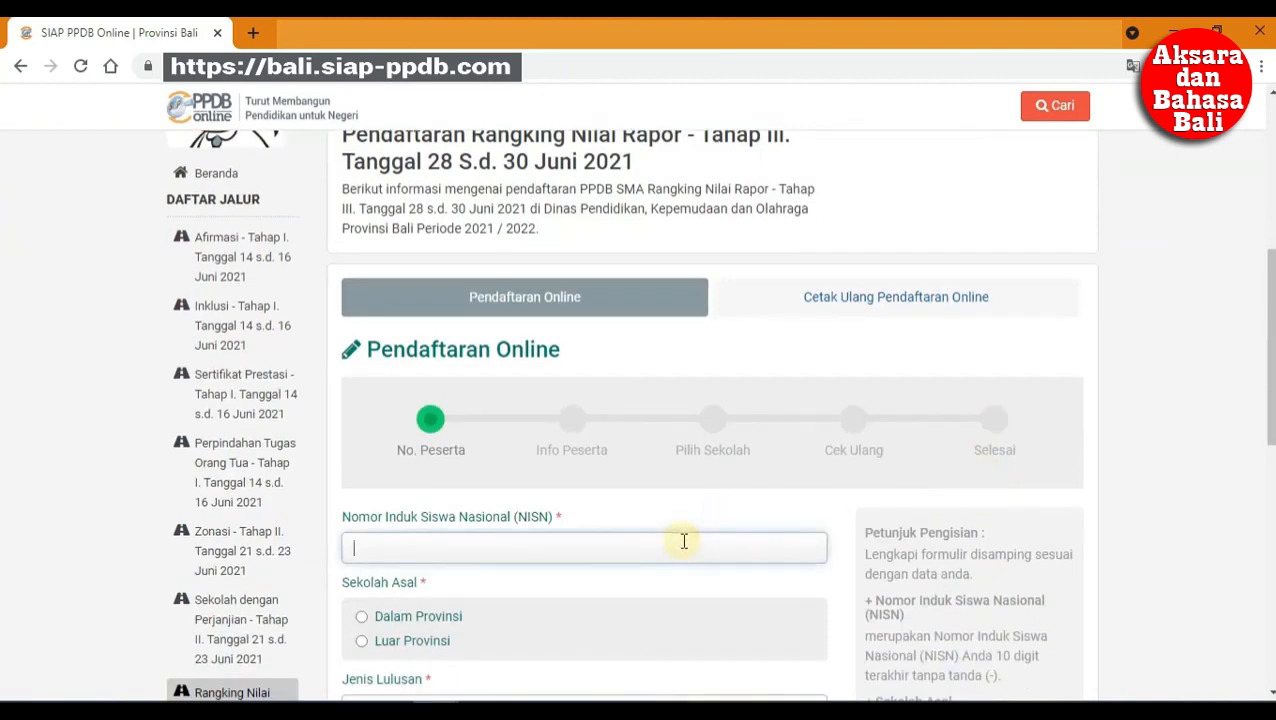
key(ctrl+v)
scroll(684, 541, down, 2)
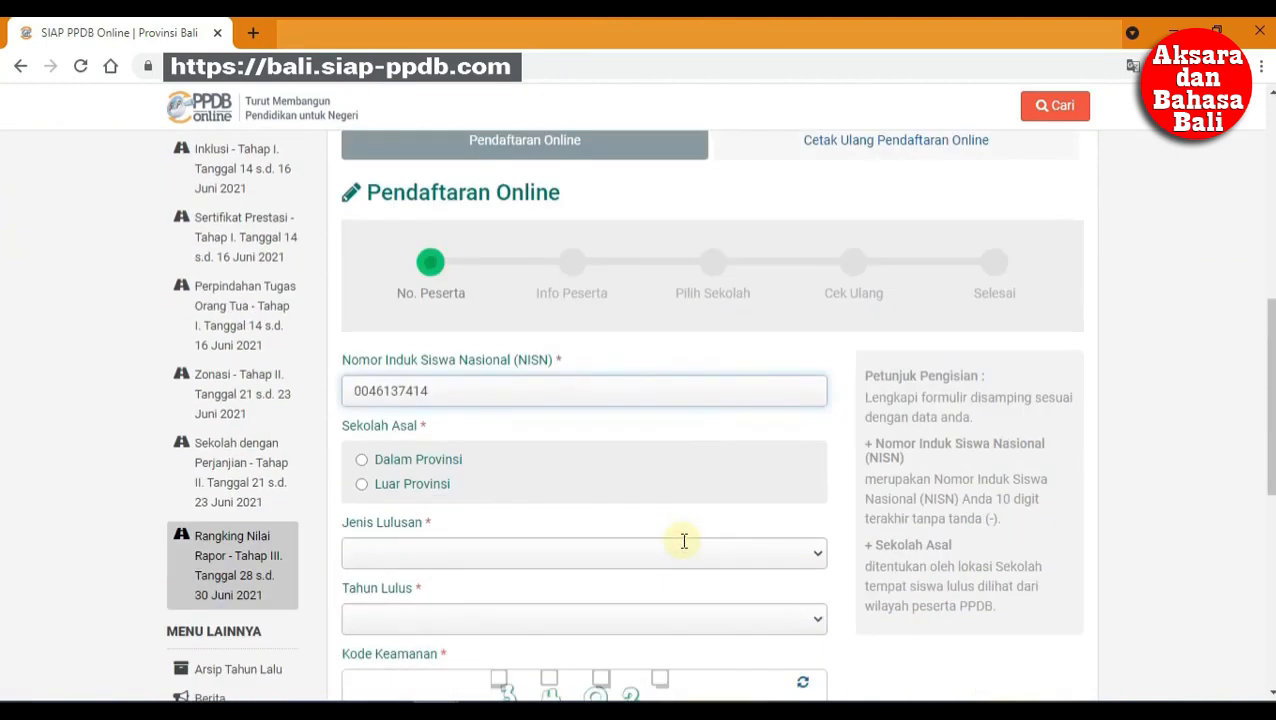
click(440, 460)
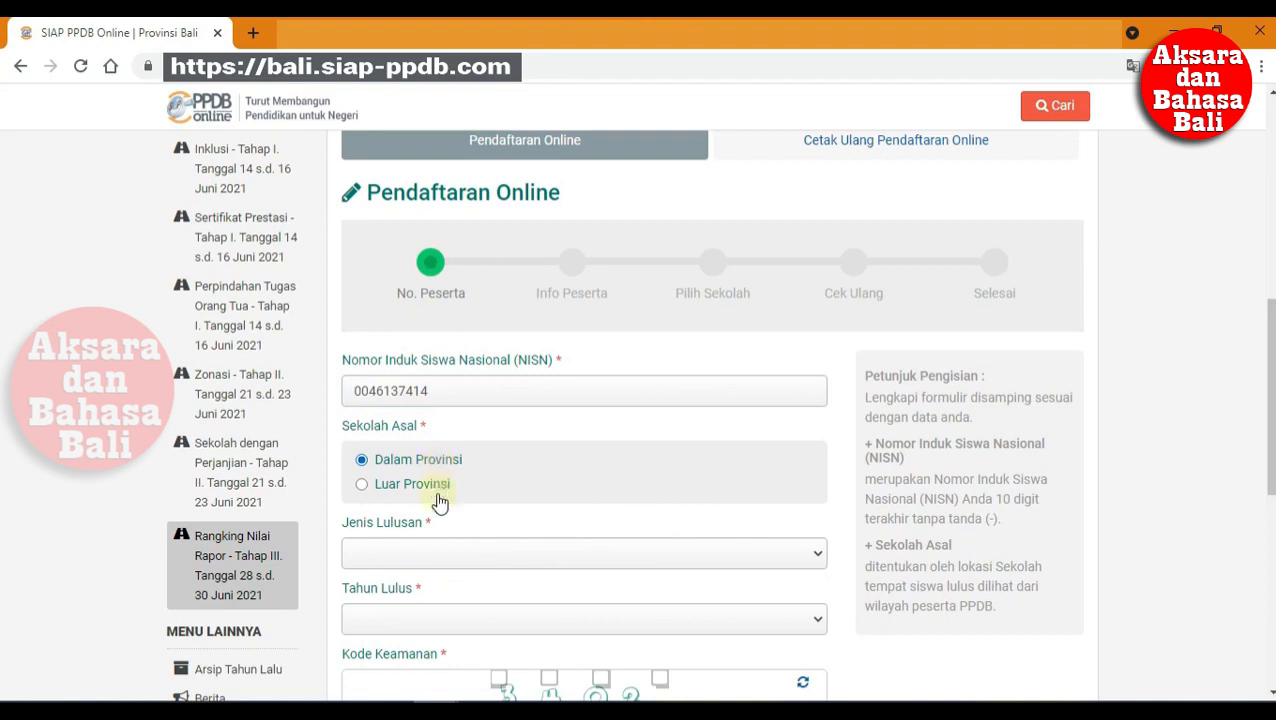
click(436, 550)
click(430, 577)
Step: Set the graduation year to 2021 and enter the displayed security code
scroll(447, 582, down, 2)
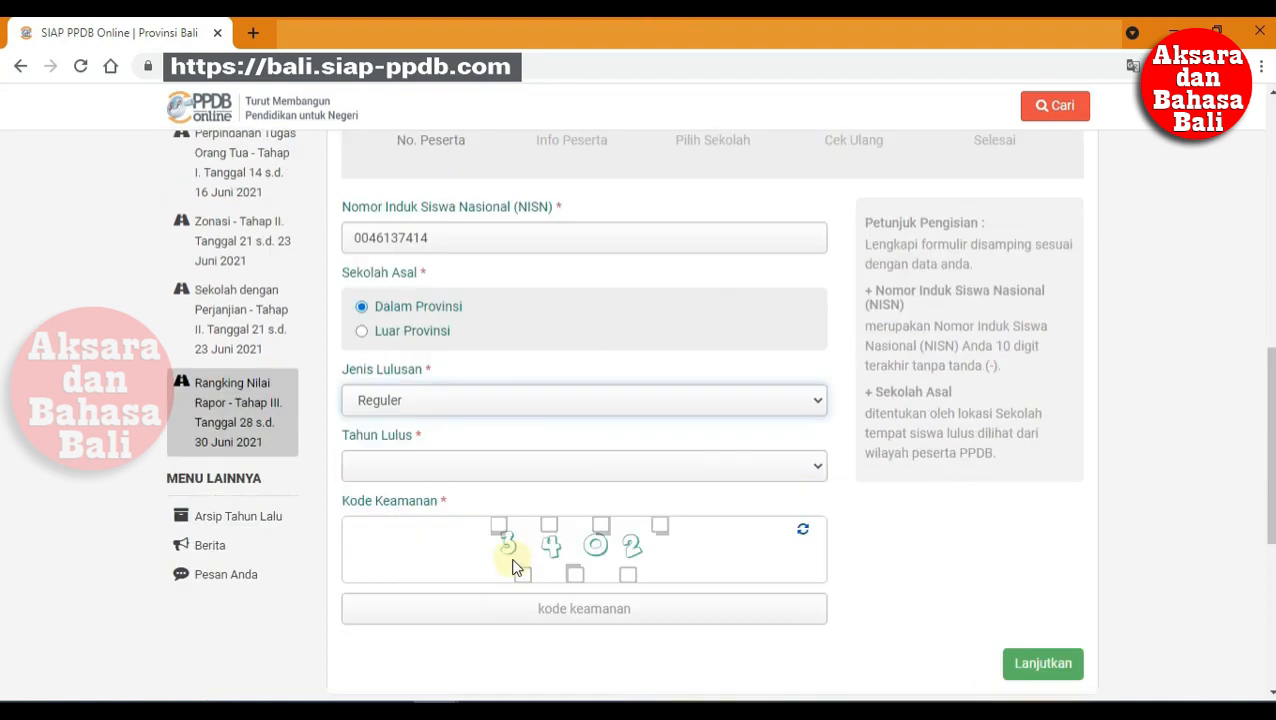
click(495, 466)
click(497, 490)
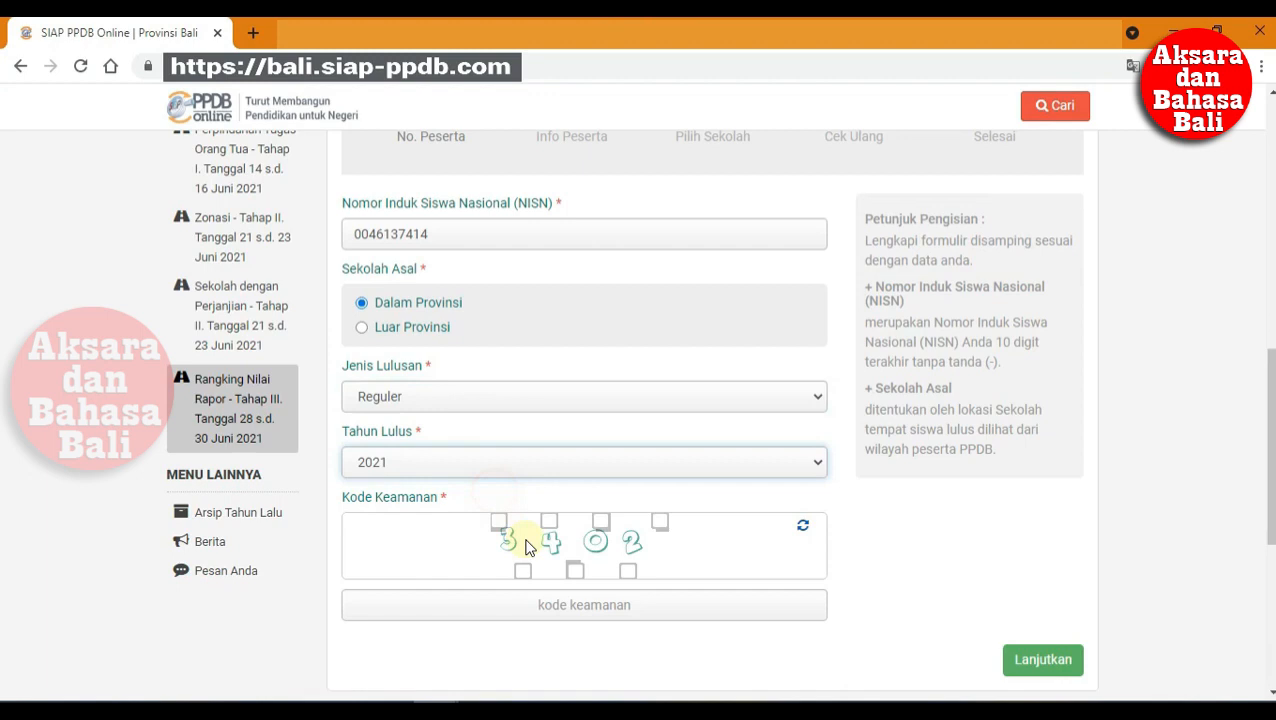
click(558, 604)
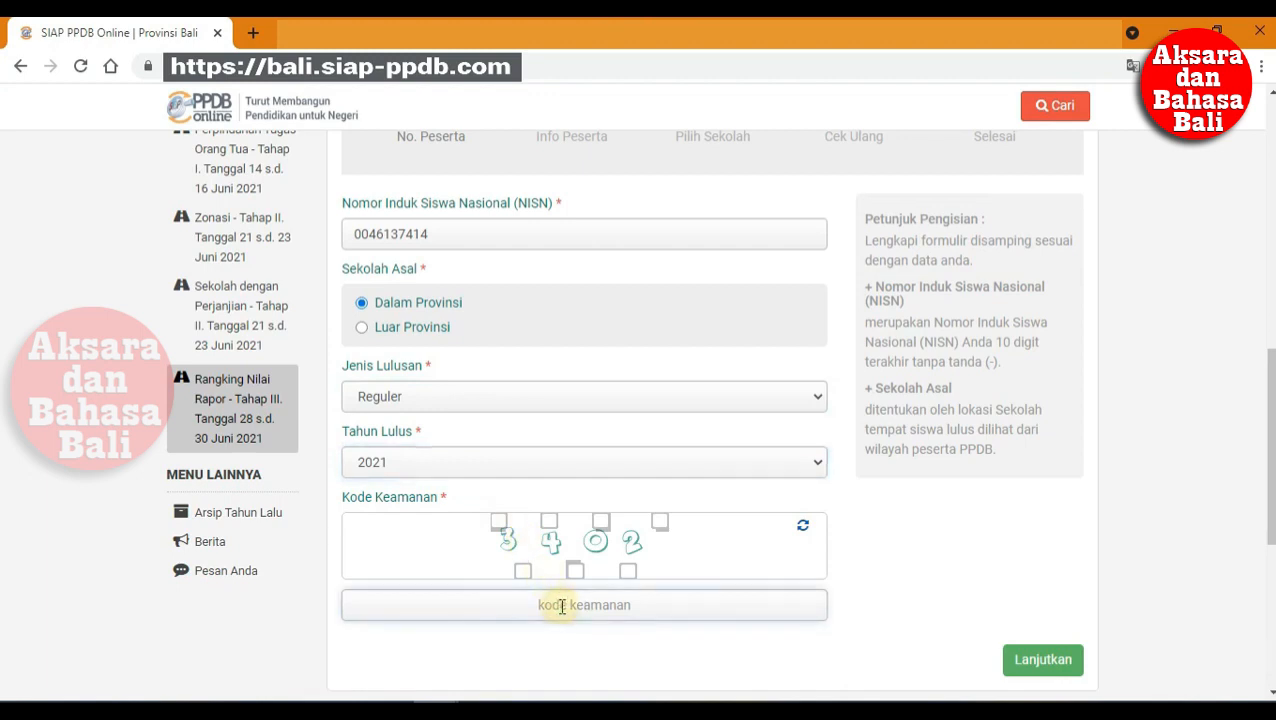
text(3402)
Step: On the Info Peserta step, set Kecamatan to Denpasar Selatan and Kelurahan to Sidakarya
click(1072, 660)
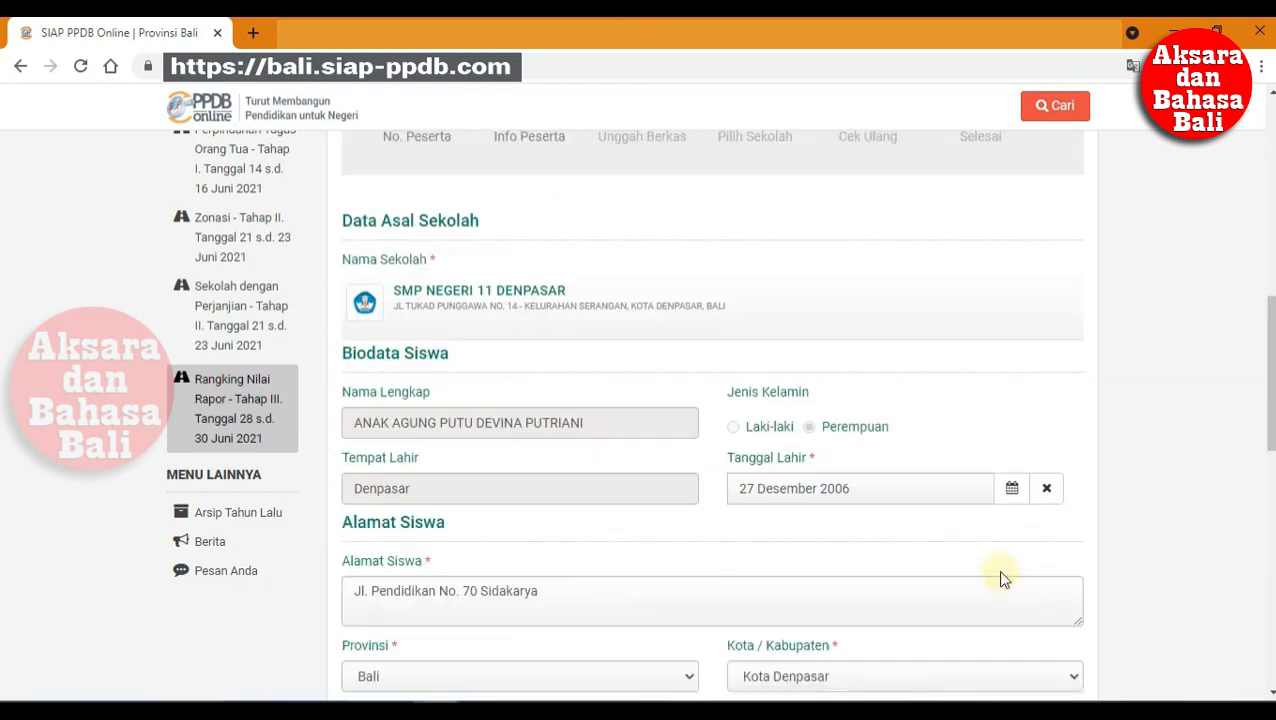
scroll(1005, 578, up, 3)
scroll(1011, 584, down, 3)
scroll(1011, 584, down, 3)
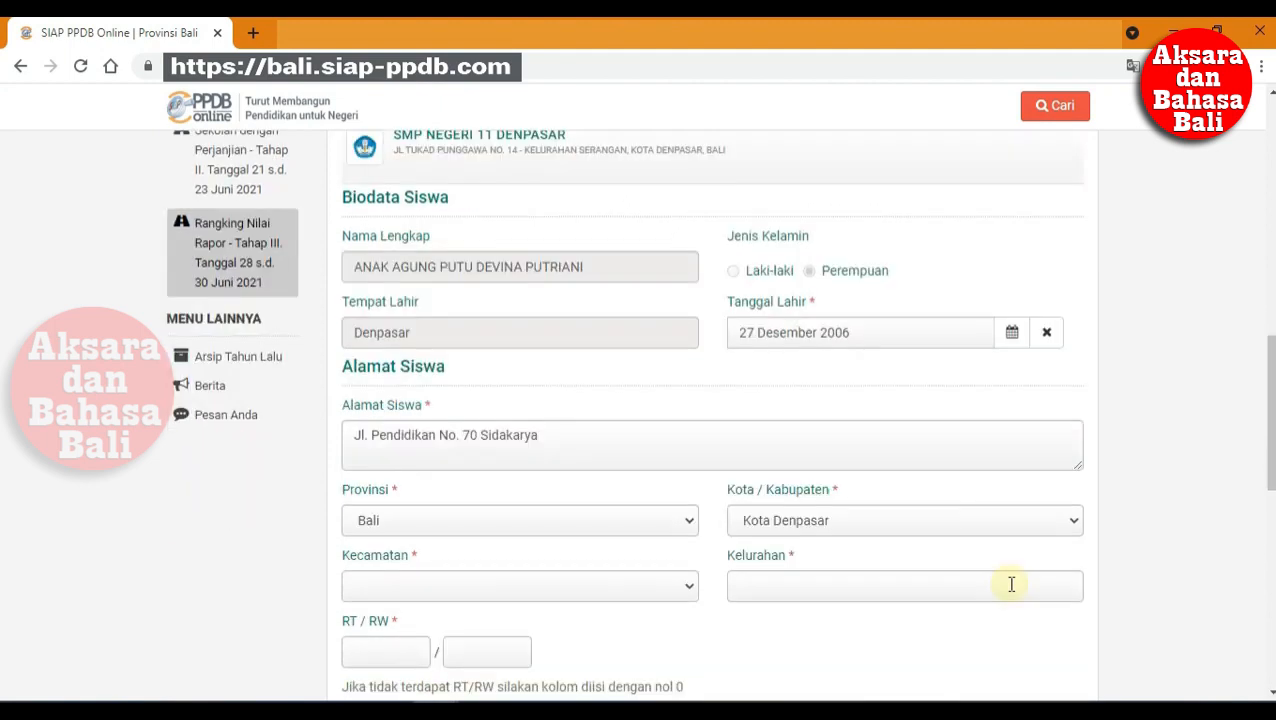
scroll(1011, 584, down, 3)
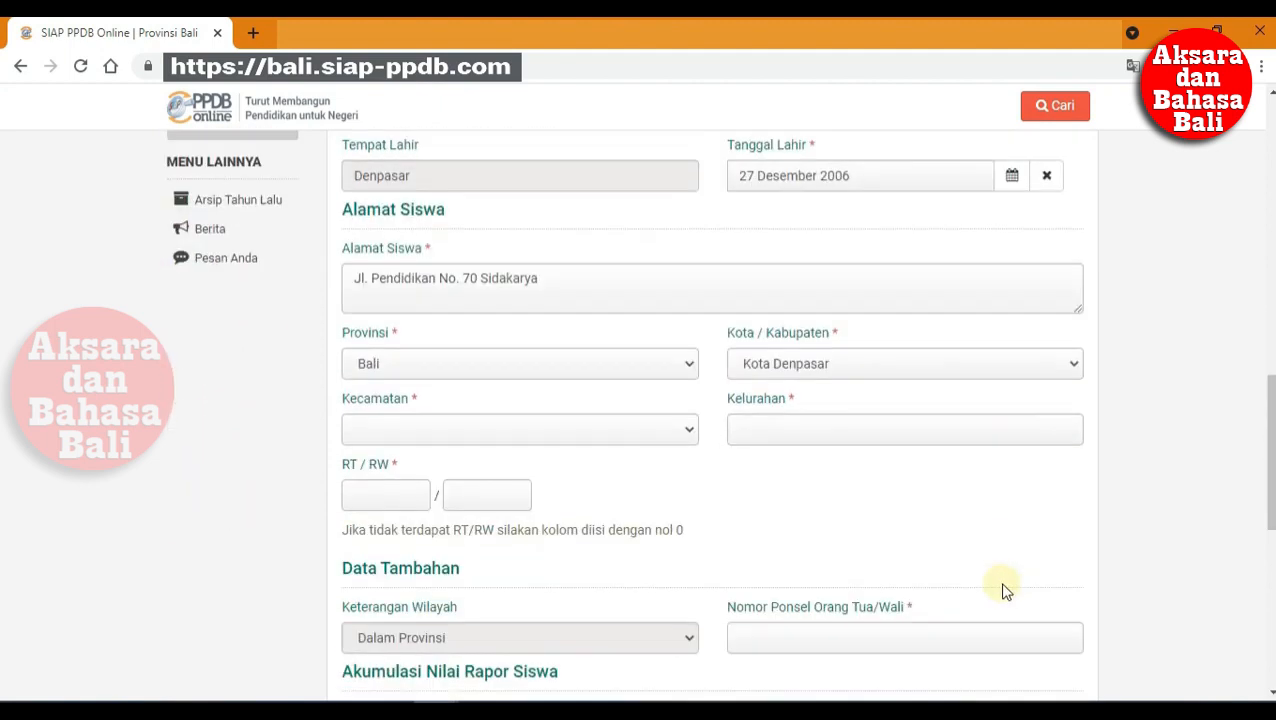
click(638, 438)
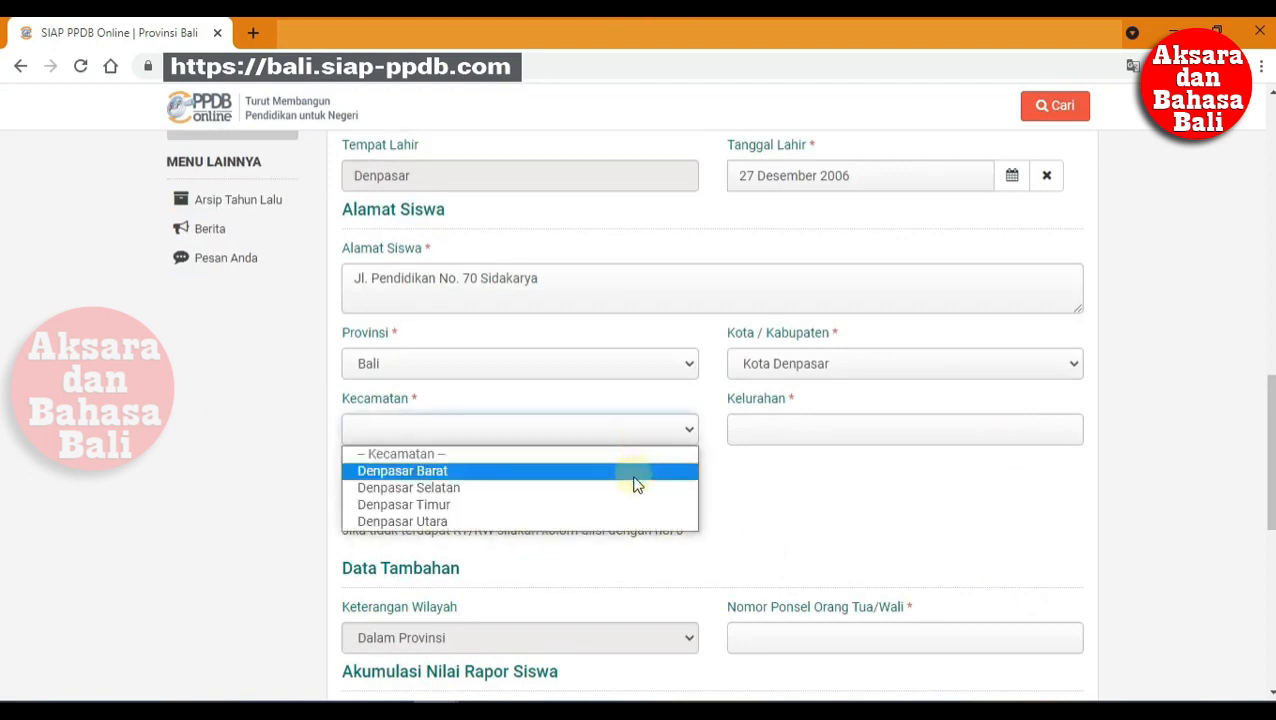
click(636, 487)
click(843, 433)
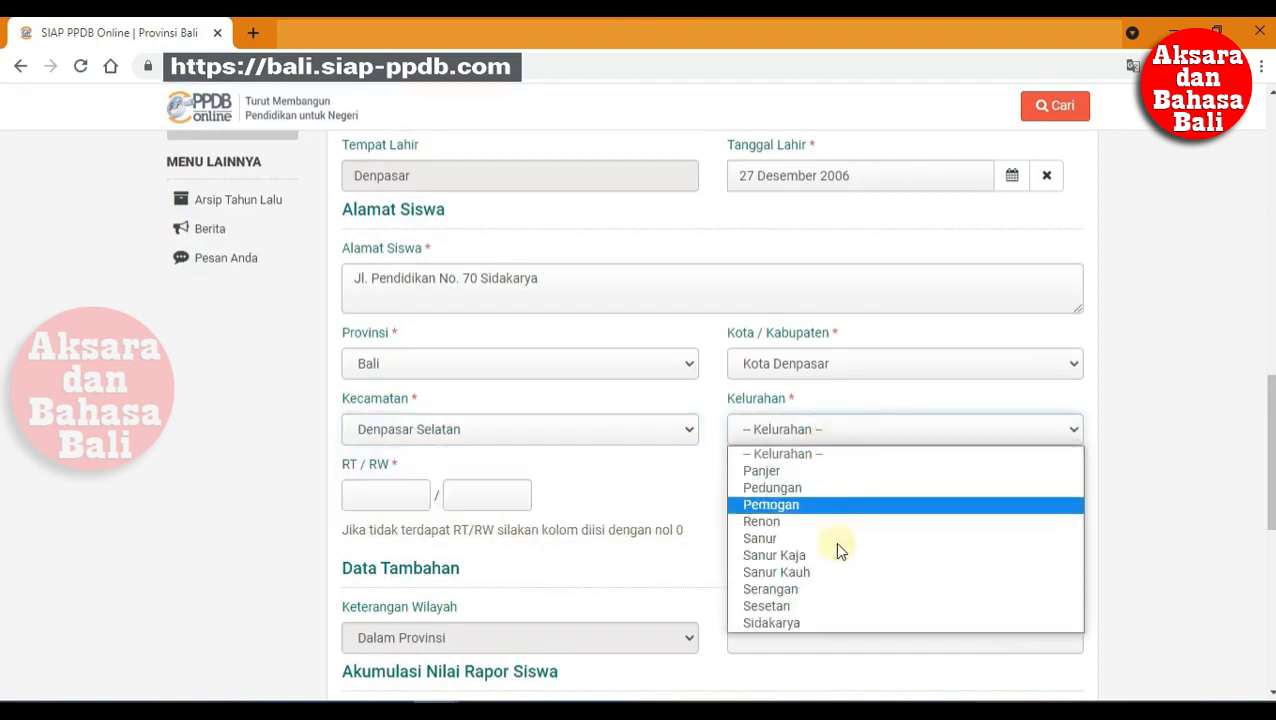
click(822, 620)
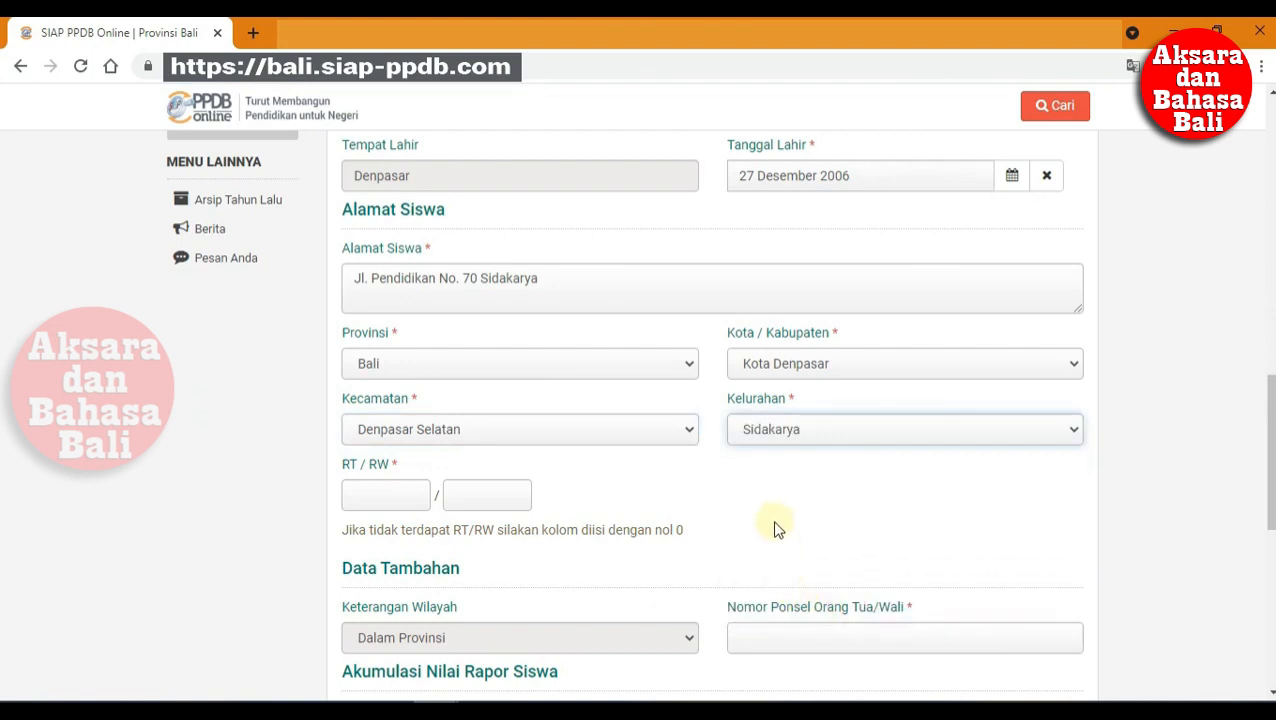
Step: Enter RT 0, RW 0, the parent's phone number and rapor total 123.45, then submit
click(404, 493)
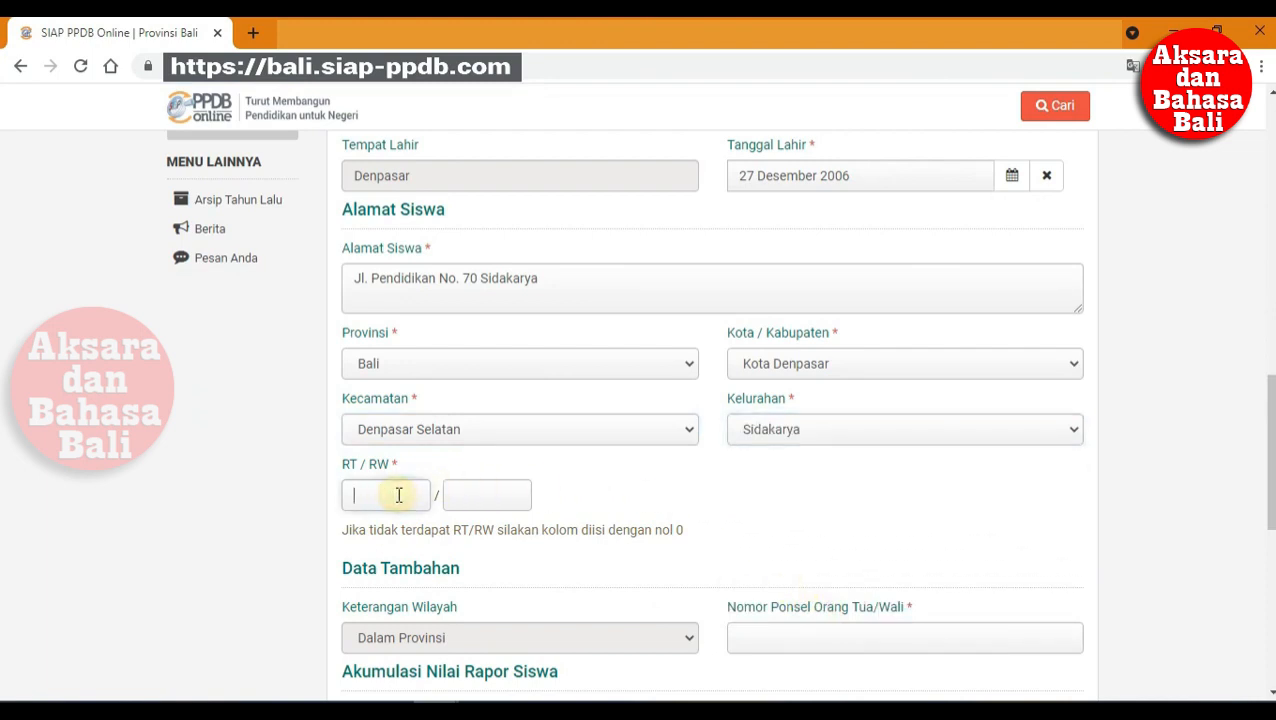
text(0)
click(452, 492)
text(0)
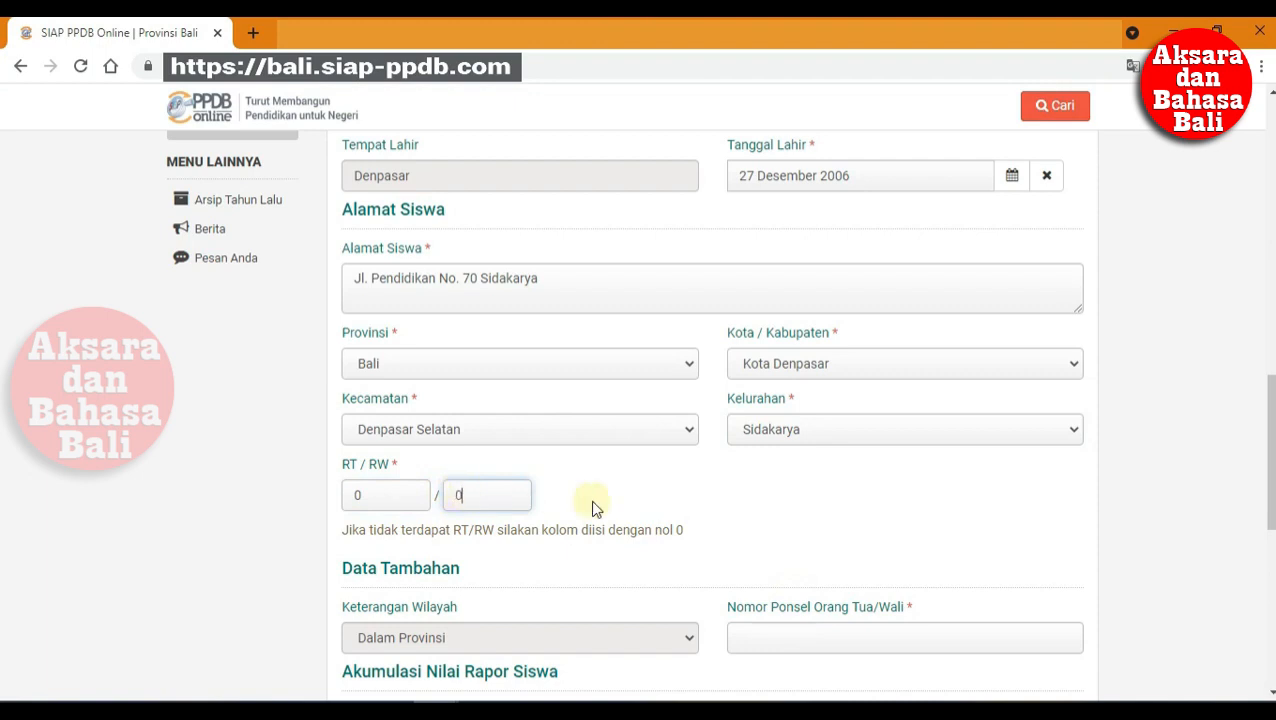
scroll(700, 510, down, 3)
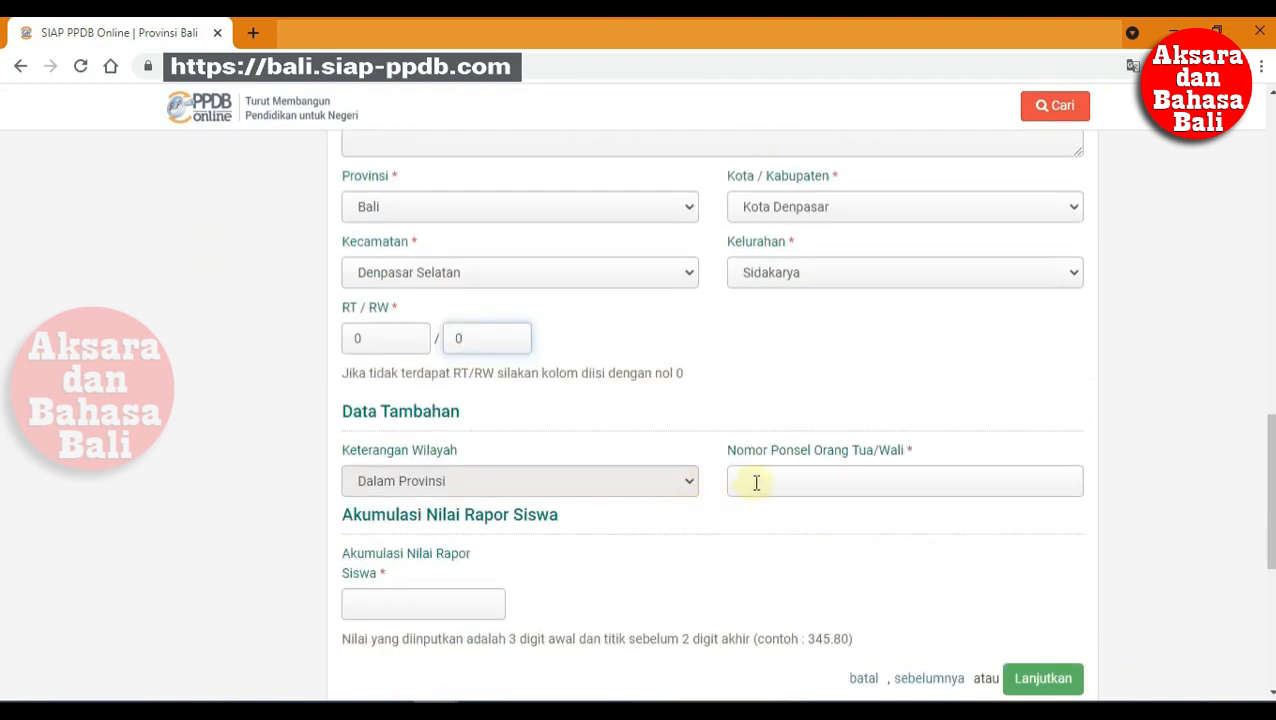
click(756, 483)
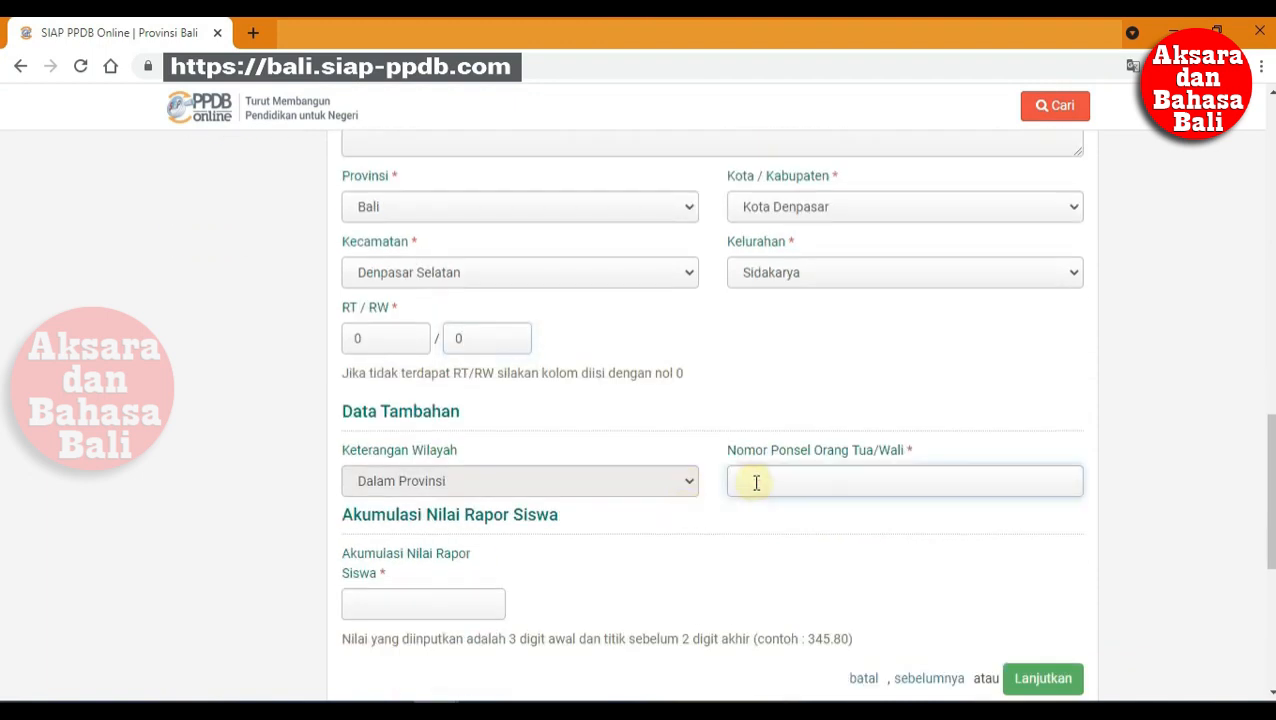
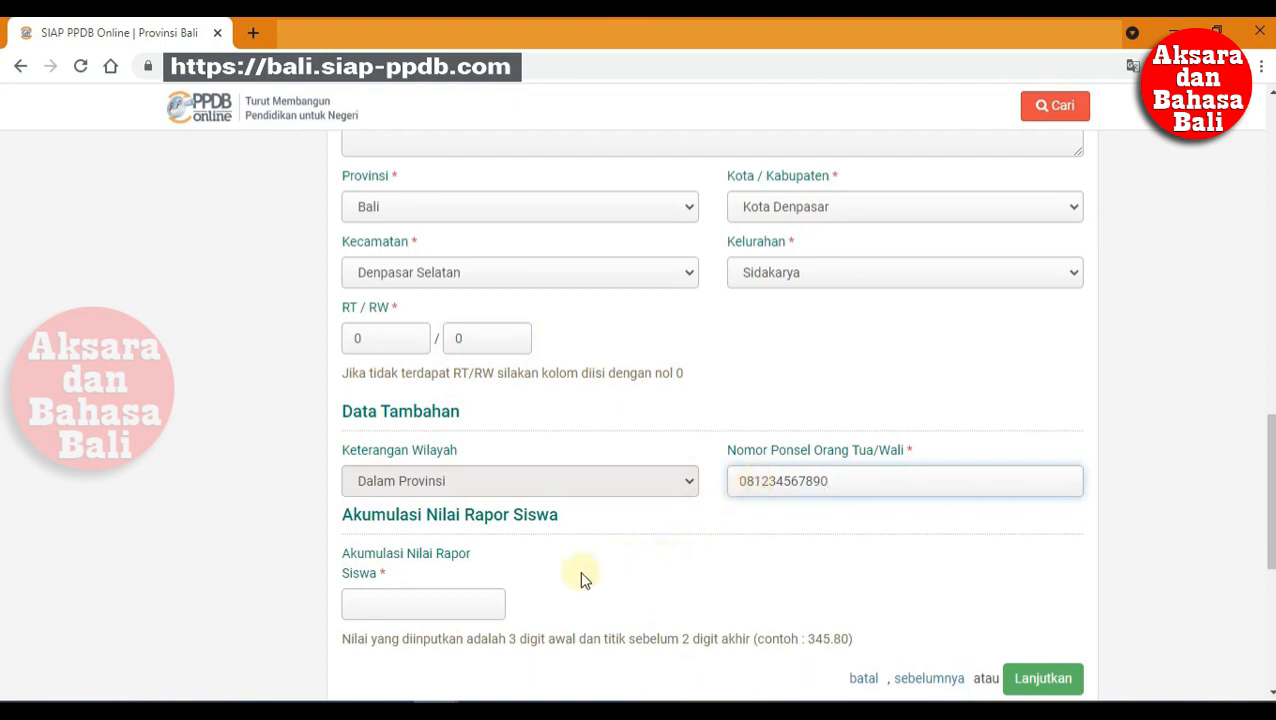
click(479, 603)
text(123)
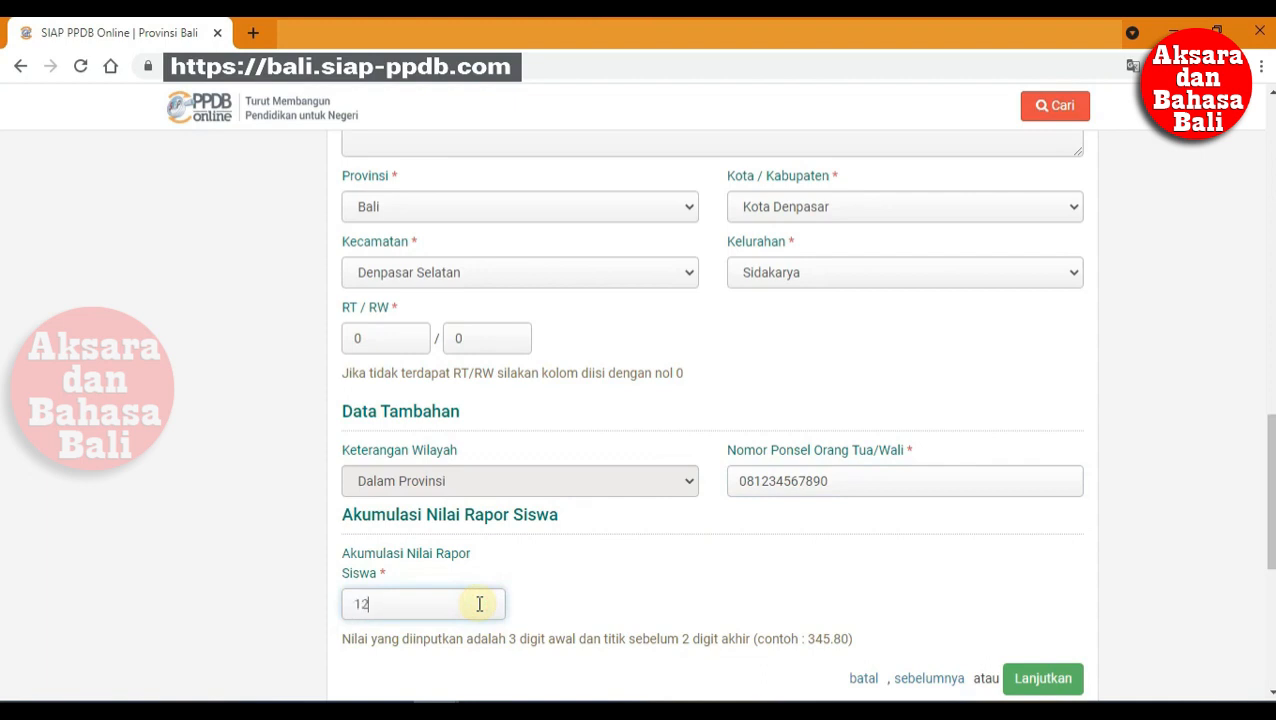
text(.45)
click(1035, 679)
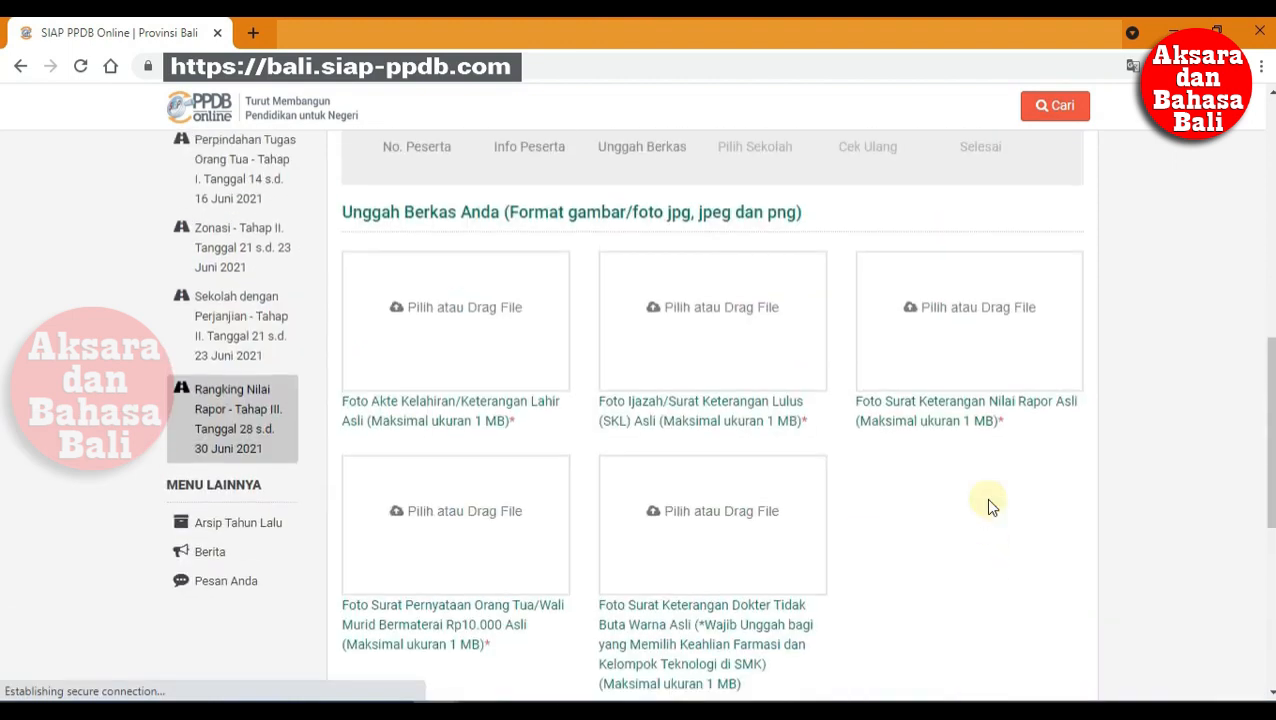
Step: Scroll through the Unggah Berkas page to review the five document upload slots
scroll(988, 507, down, 2)
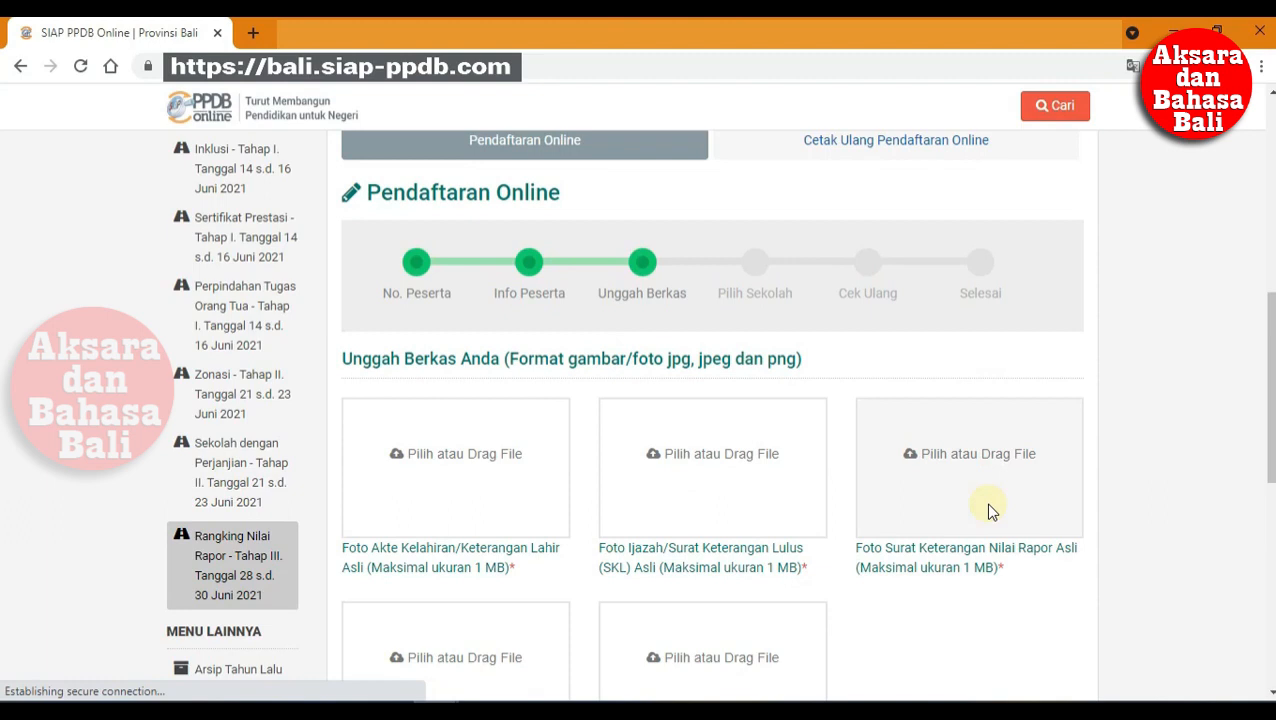
scroll(990, 513, down, 2)
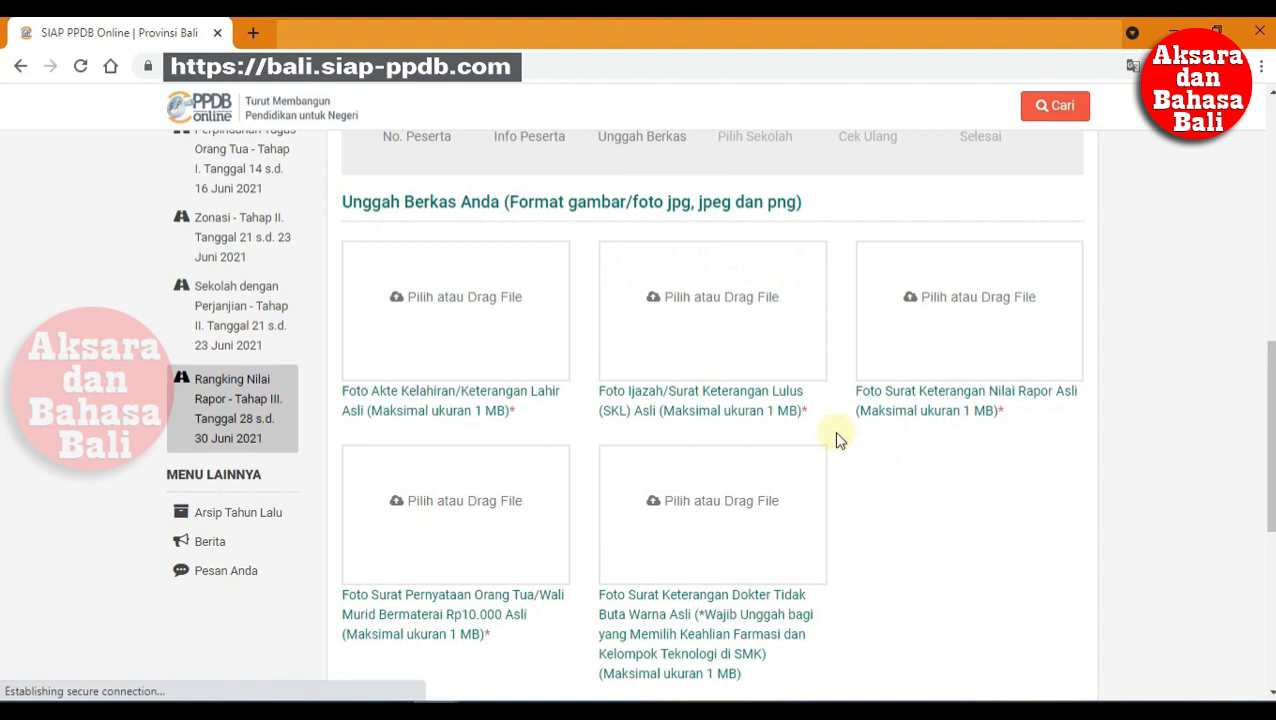
scroll(838, 440, down, 3)
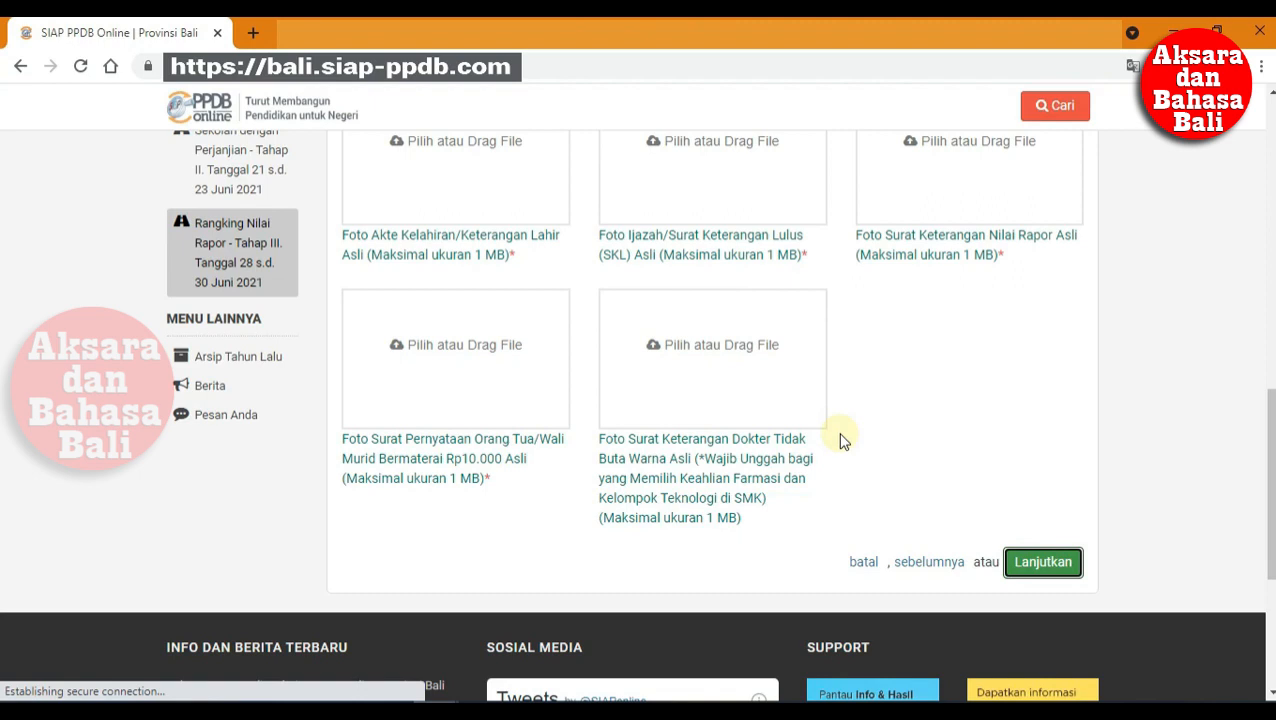
scroll(840, 440, up, 2)
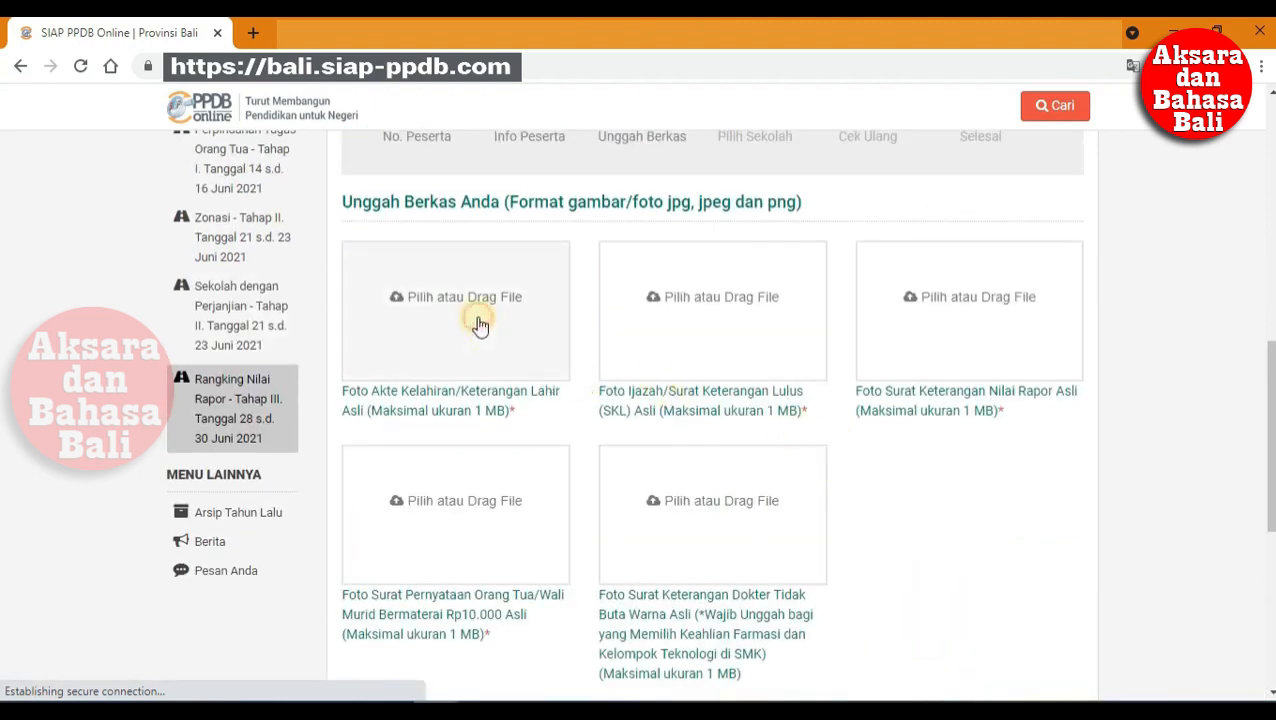
Step: Upload the Akta Kelahiran, SKL and SKR photos into the first three document slots
click(480, 323)
click(258, 204)
click(786, 513)
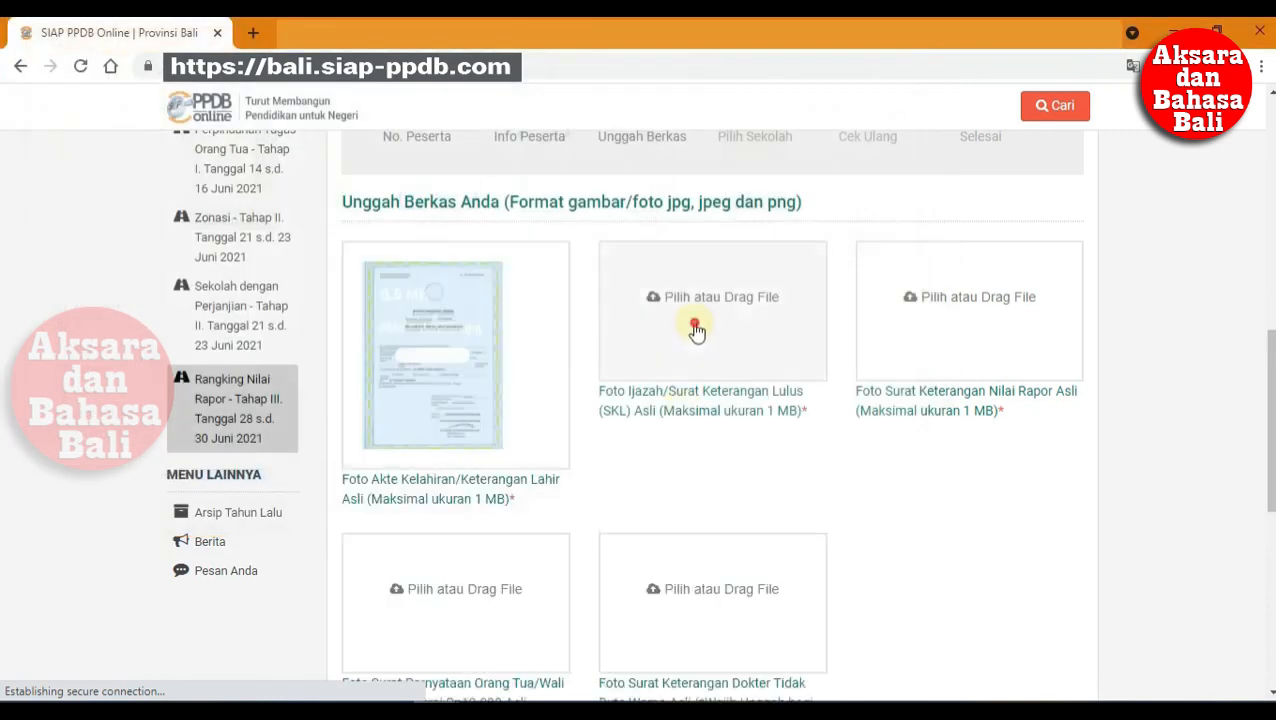
click(697, 330)
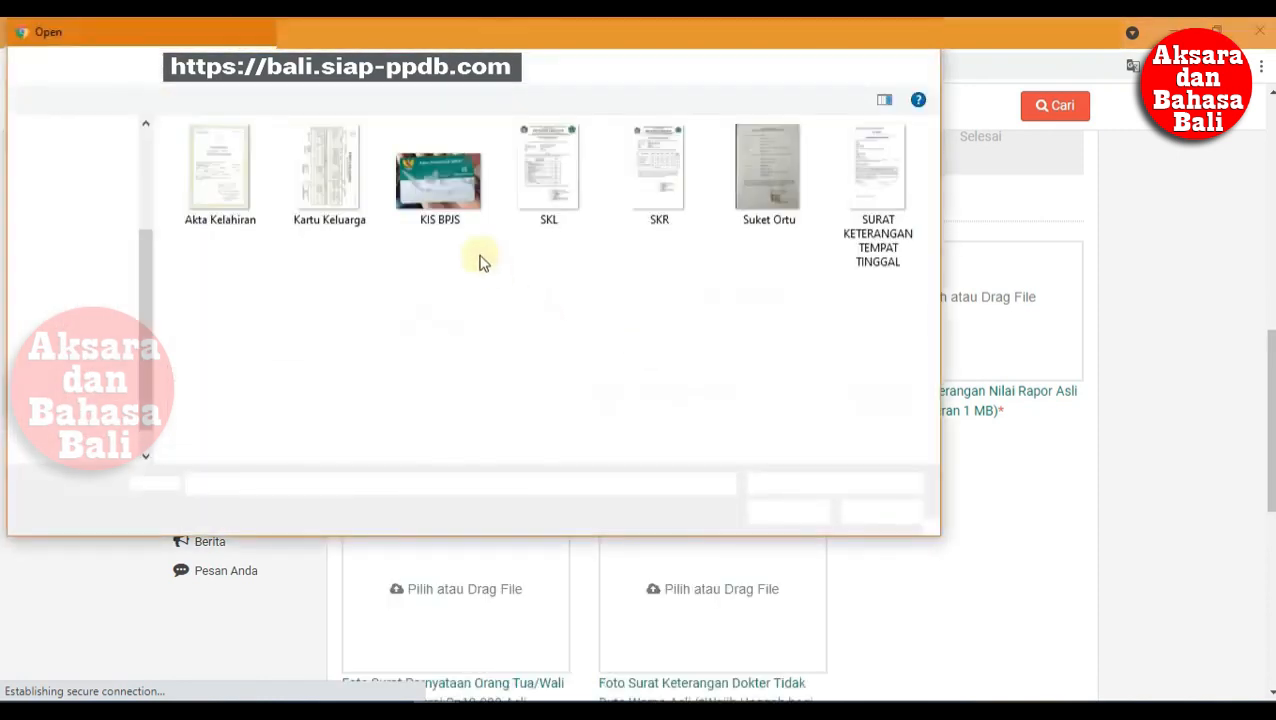
click(553, 192)
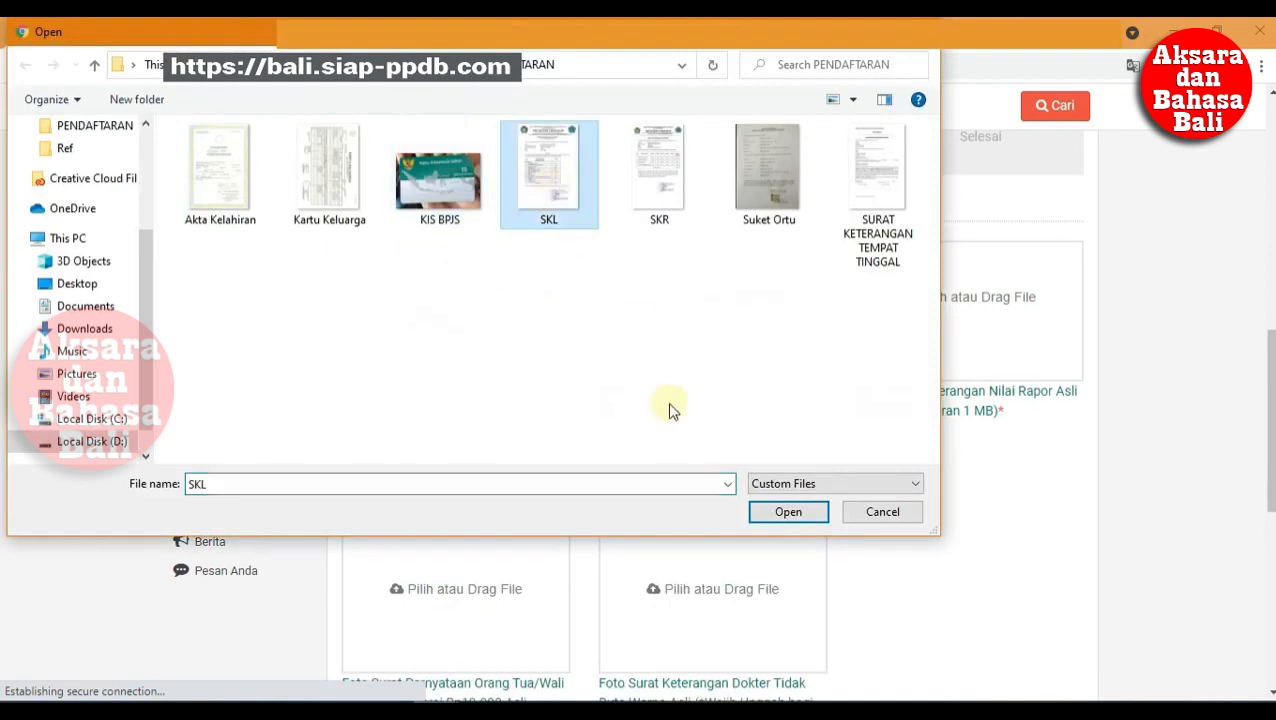
click(770, 513)
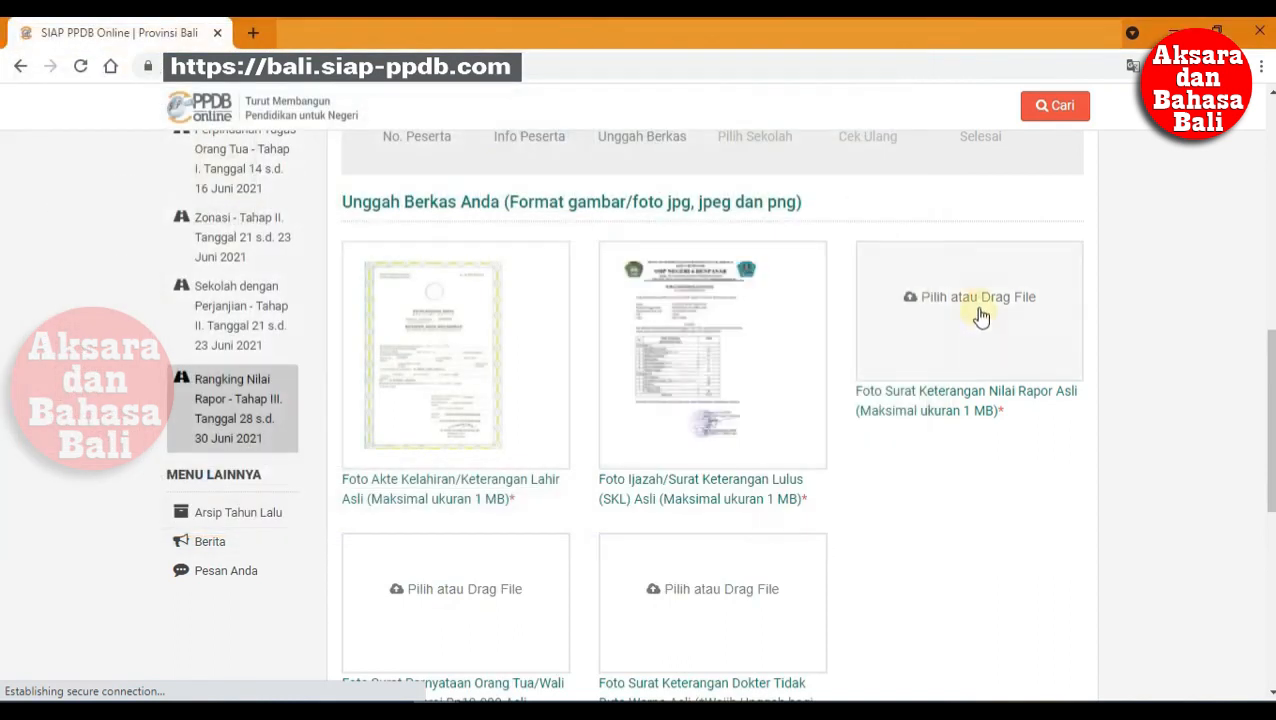
click(918, 292)
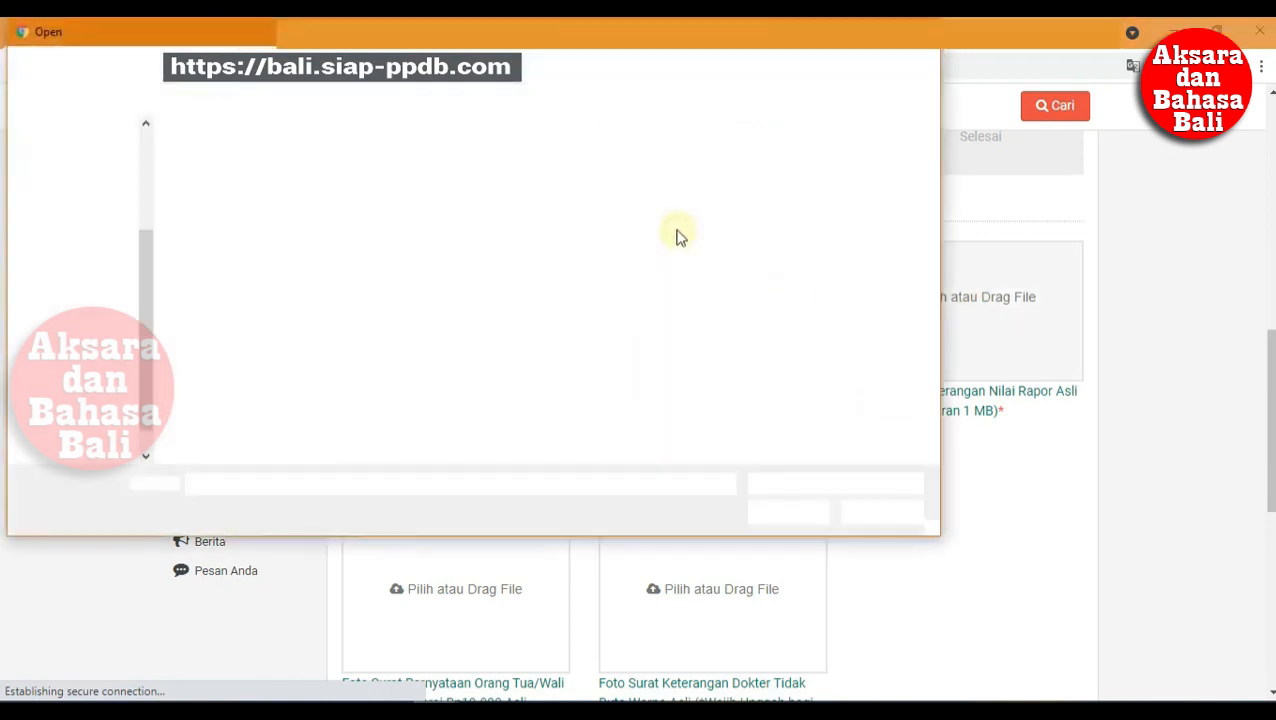
click(638, 168)
click(808, 514)
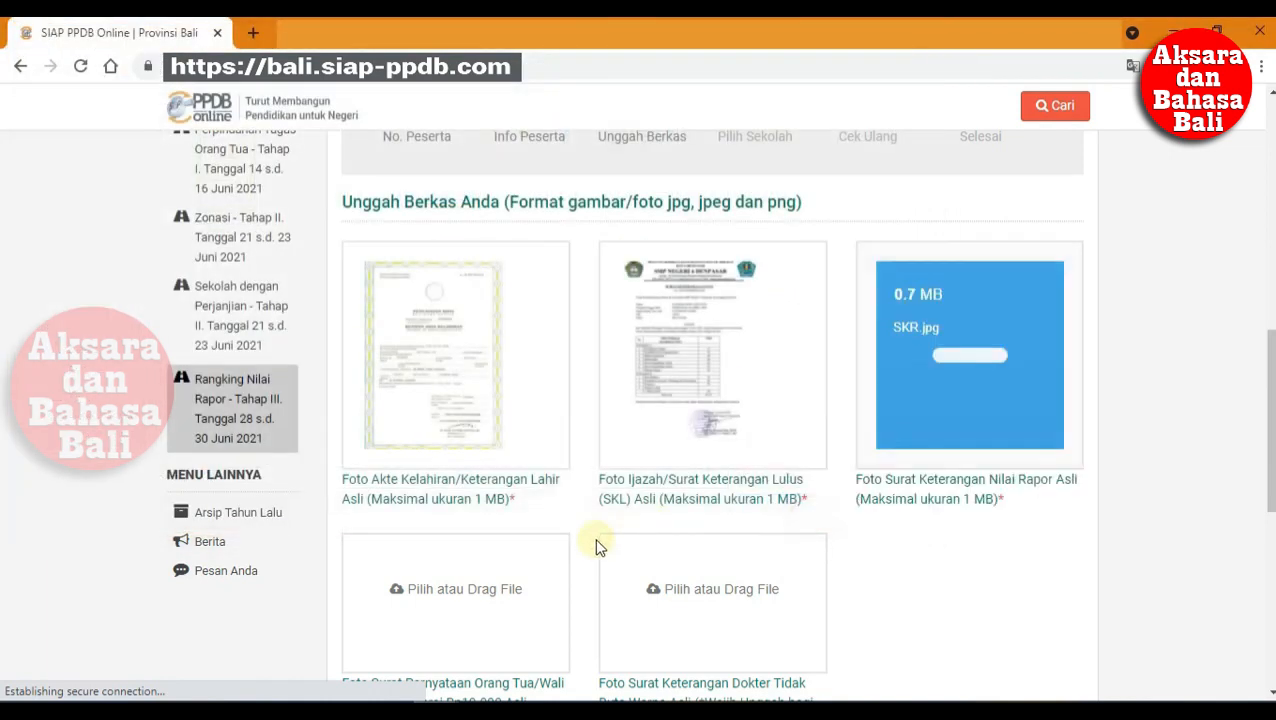
Step: Upload the Suket Ortu photo as the parent's statement and proceed to Pilih Sekolah
scroll(594, 540, down, 2)
click(510, 388)
click(768, 172)
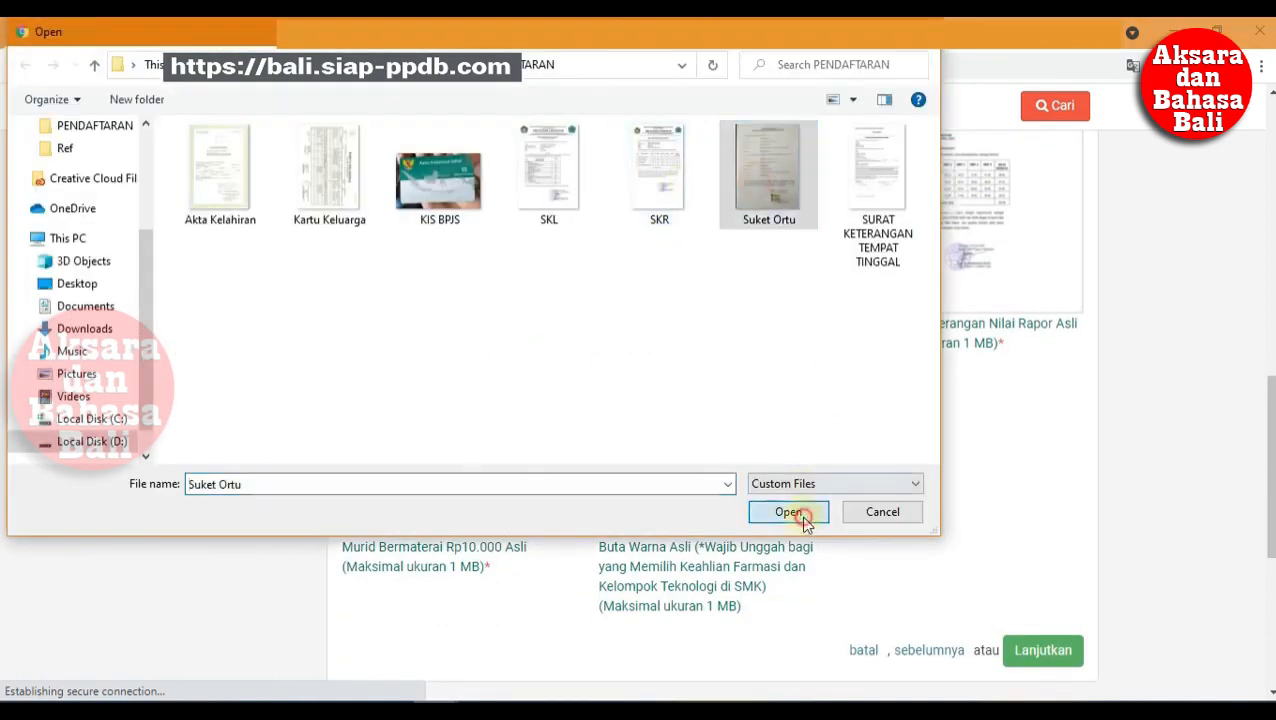
click(788, 512)
scroll(997, 597, down, 2)
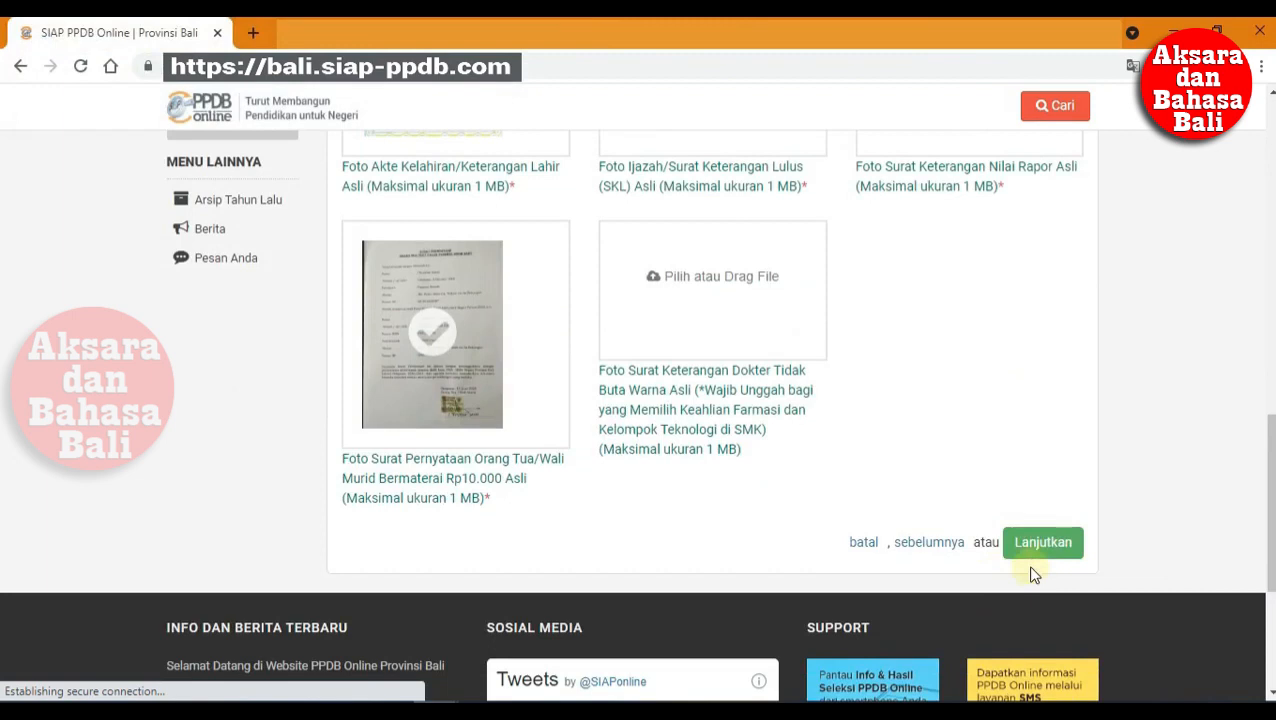
click(1038, 541)
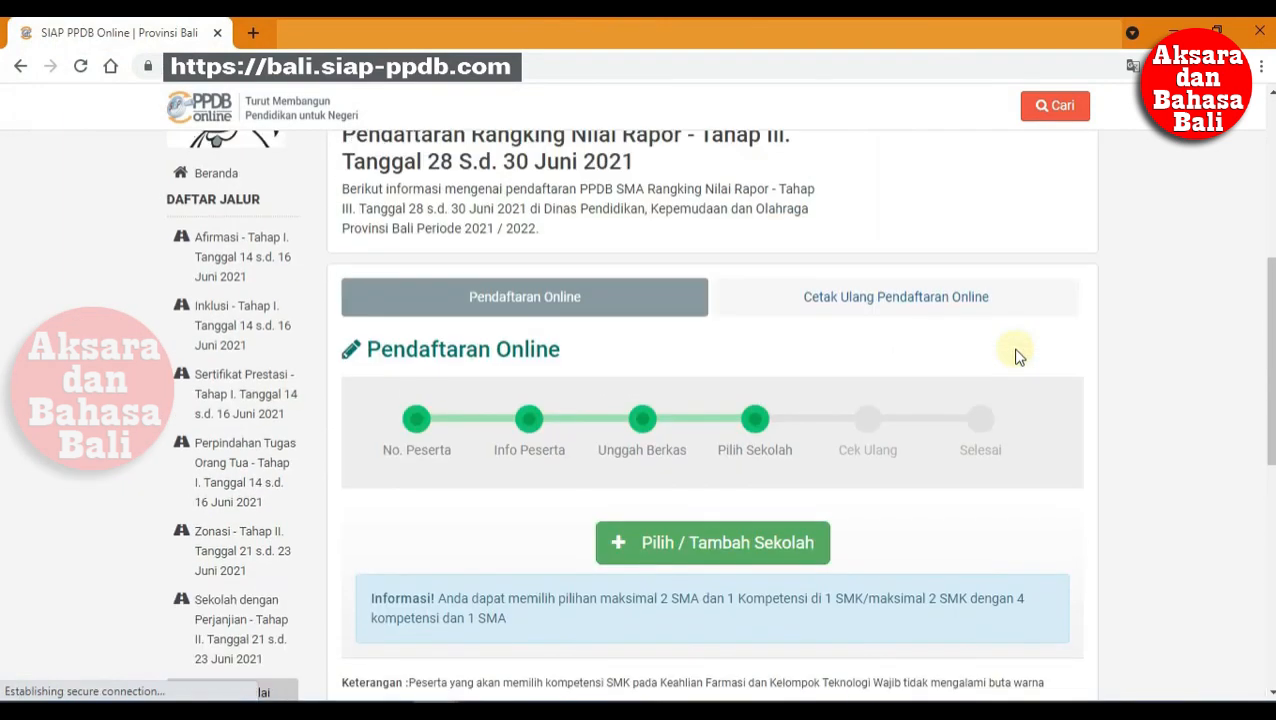
Step: Scroll down the Pilih Sekolah step to view the school-choice options
scroll(1012, 478, down, 2)
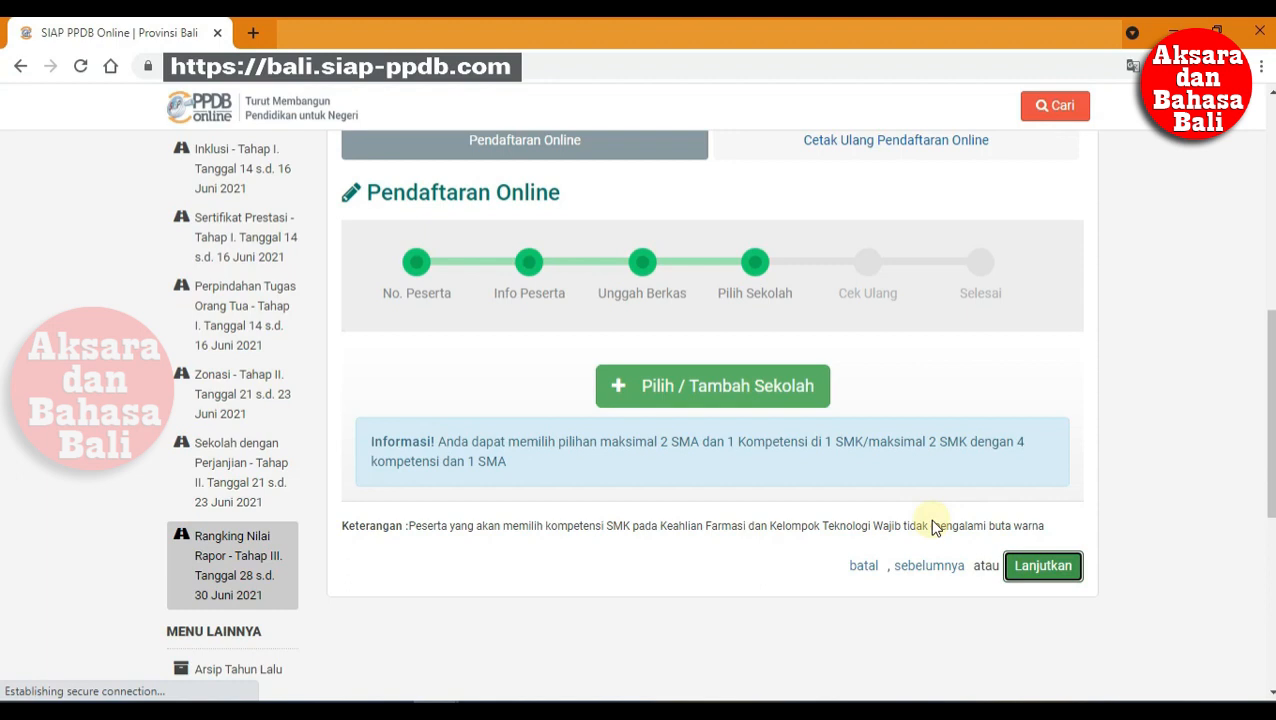
Step: Open the school search and enter 'smk negeri 1 denpasar' as the query
click(801, 396)
scroll(700, 420, down, 2)
click(578, 390)
text(smk)
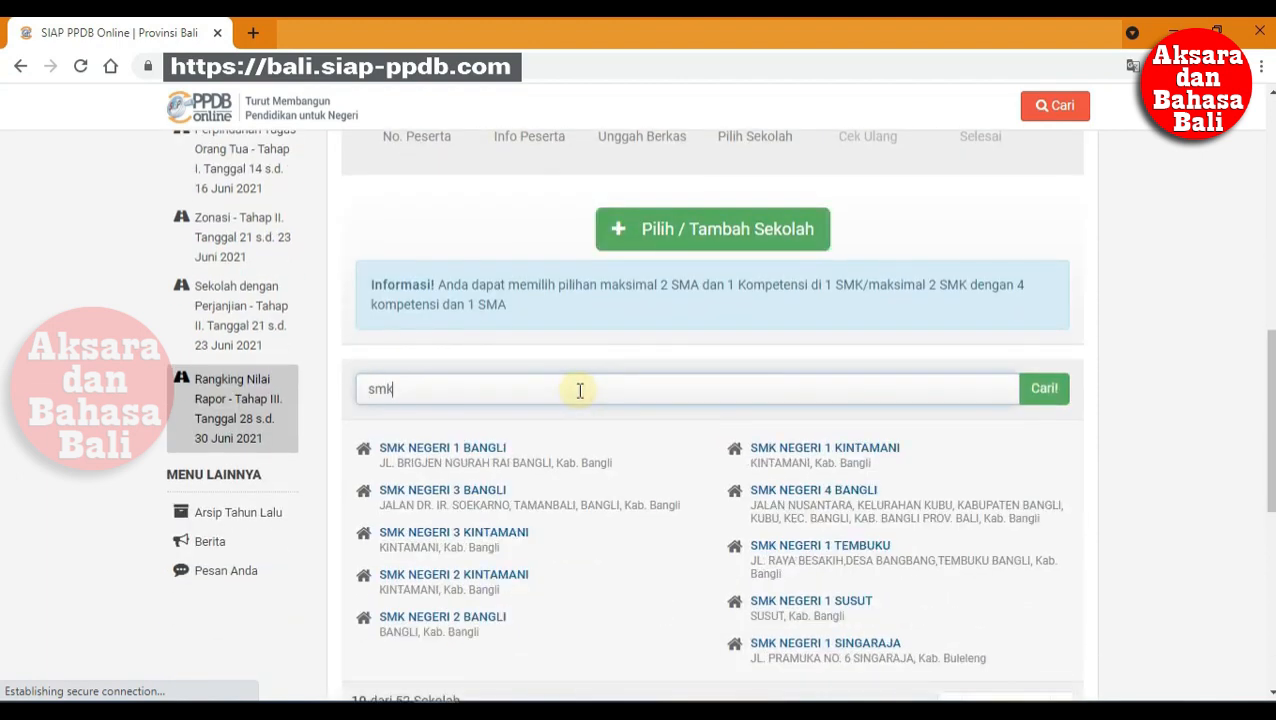
scroll(576, 393, down, 2)
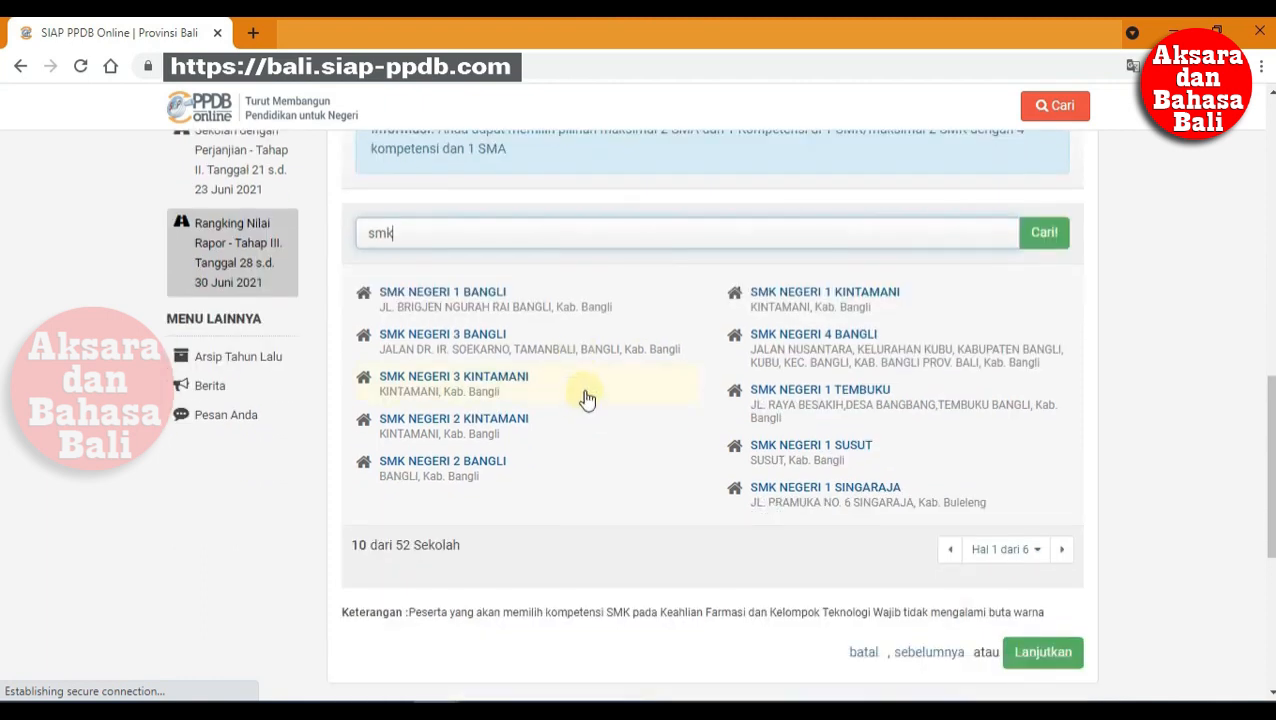
scroll(582, 395, up, 2)
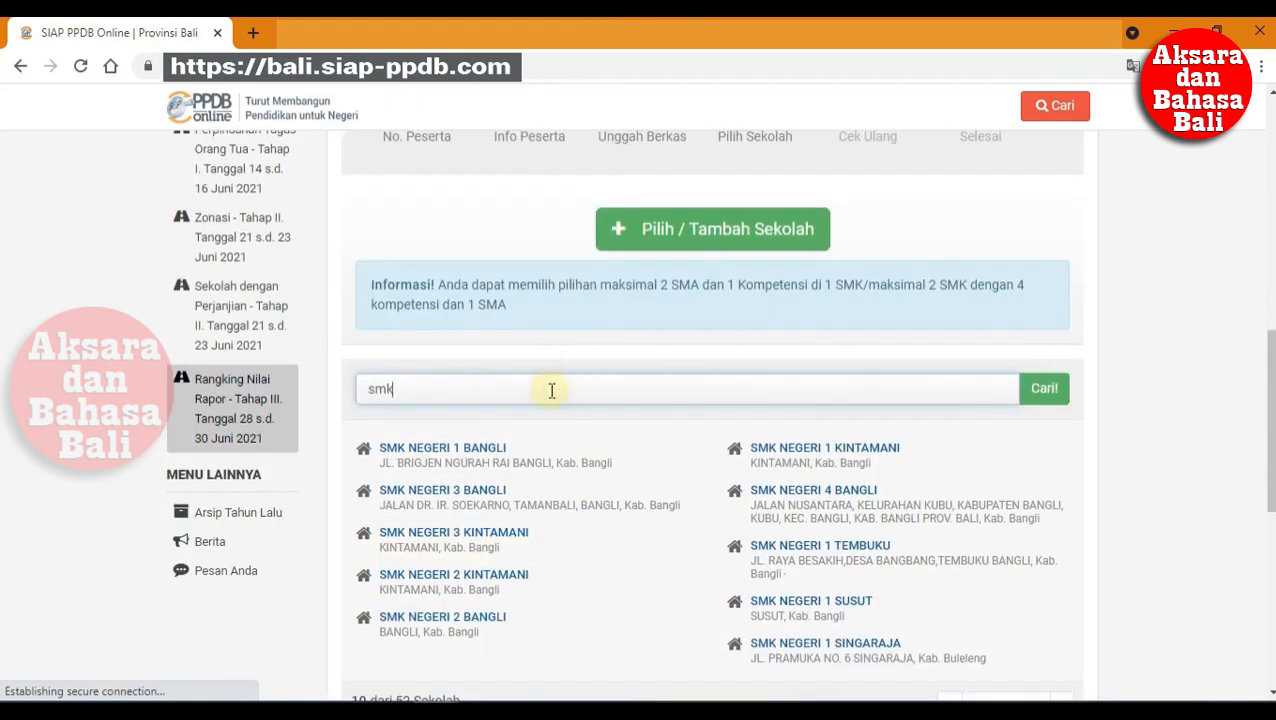
text(negeri 1 denpasar)
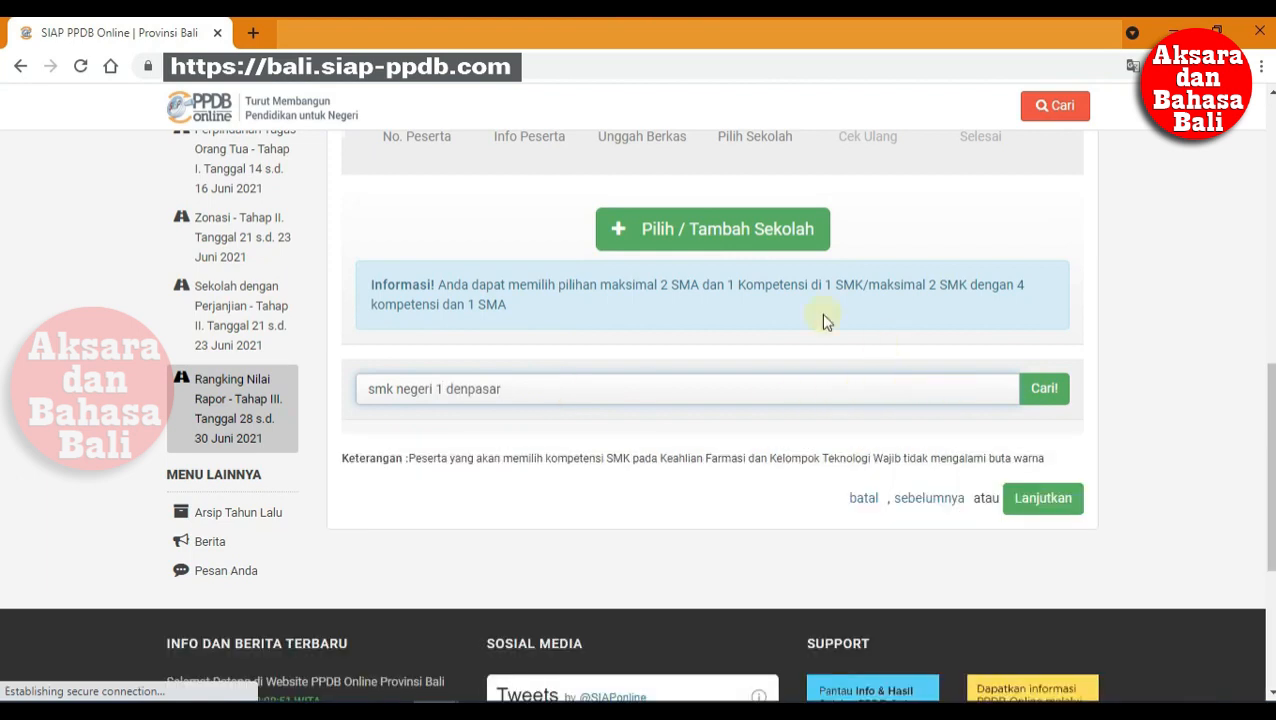
Step: Replace the query with 'denpasar', search, and open SMK Negeri 4 Denpasar's competencies
drag(905, 390, 349, 404)
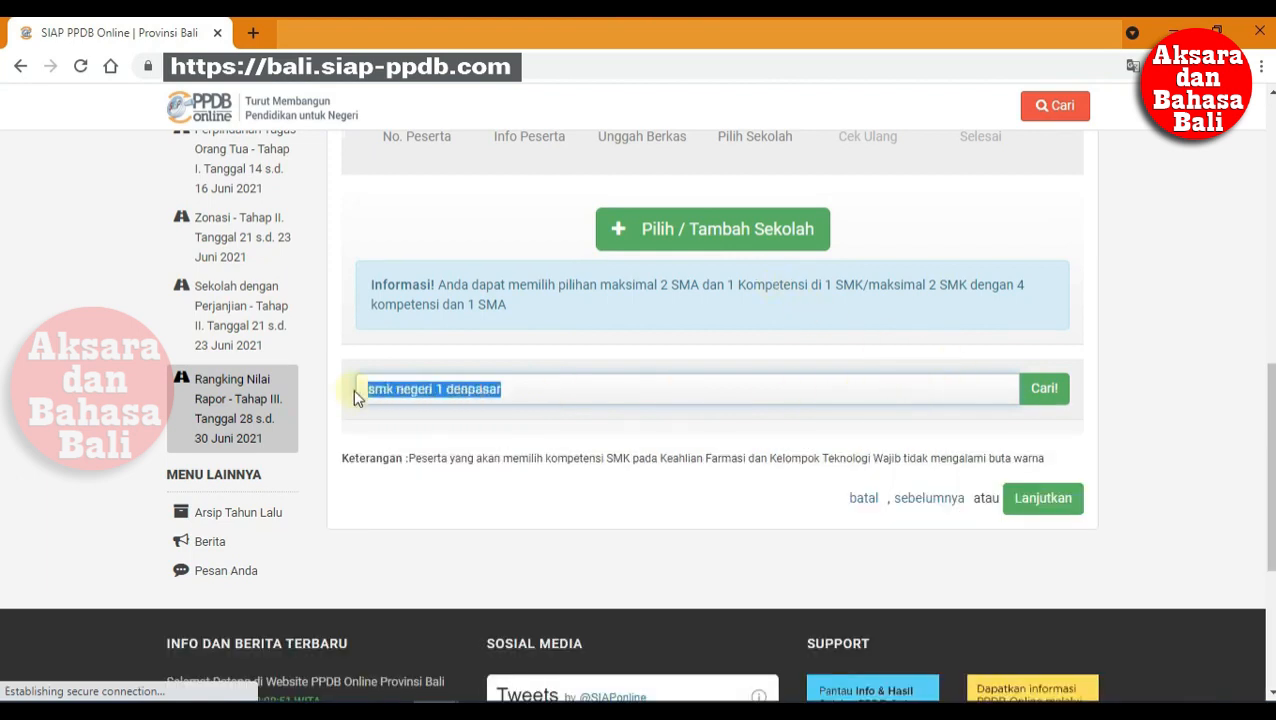
text(denpasar)
click(1052, 394)
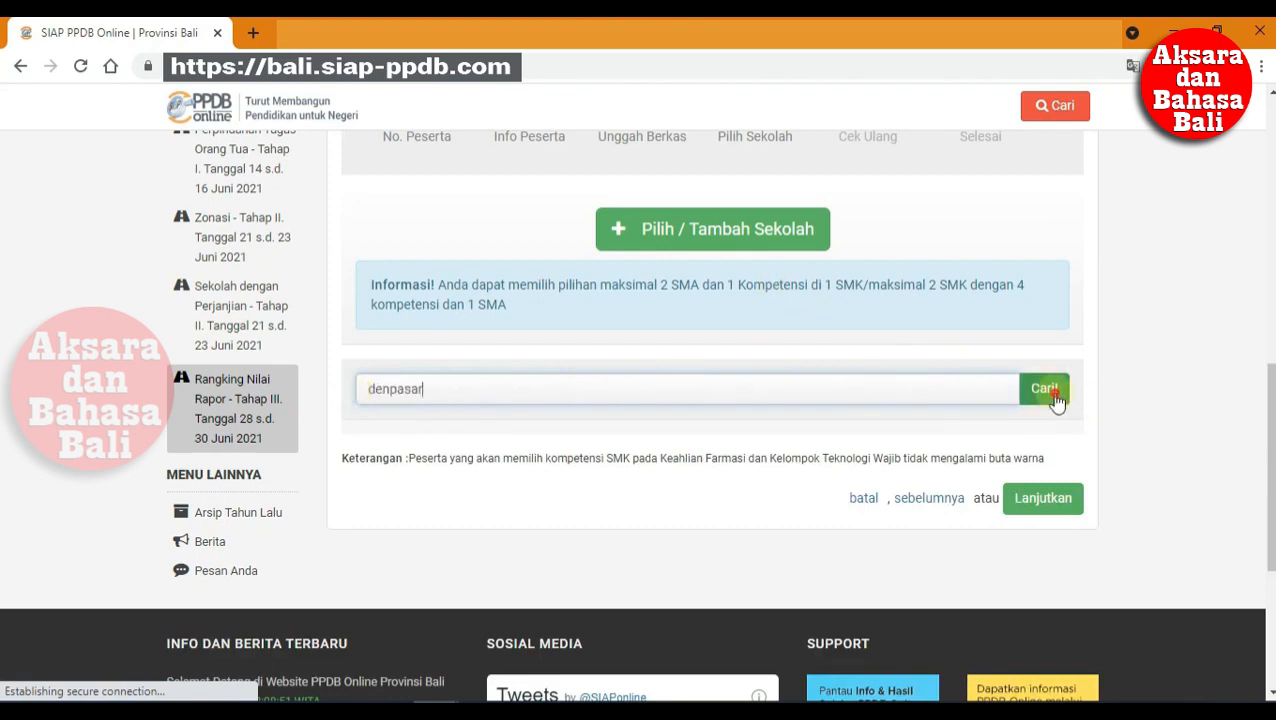
scroll(1049, 455, down, 2)
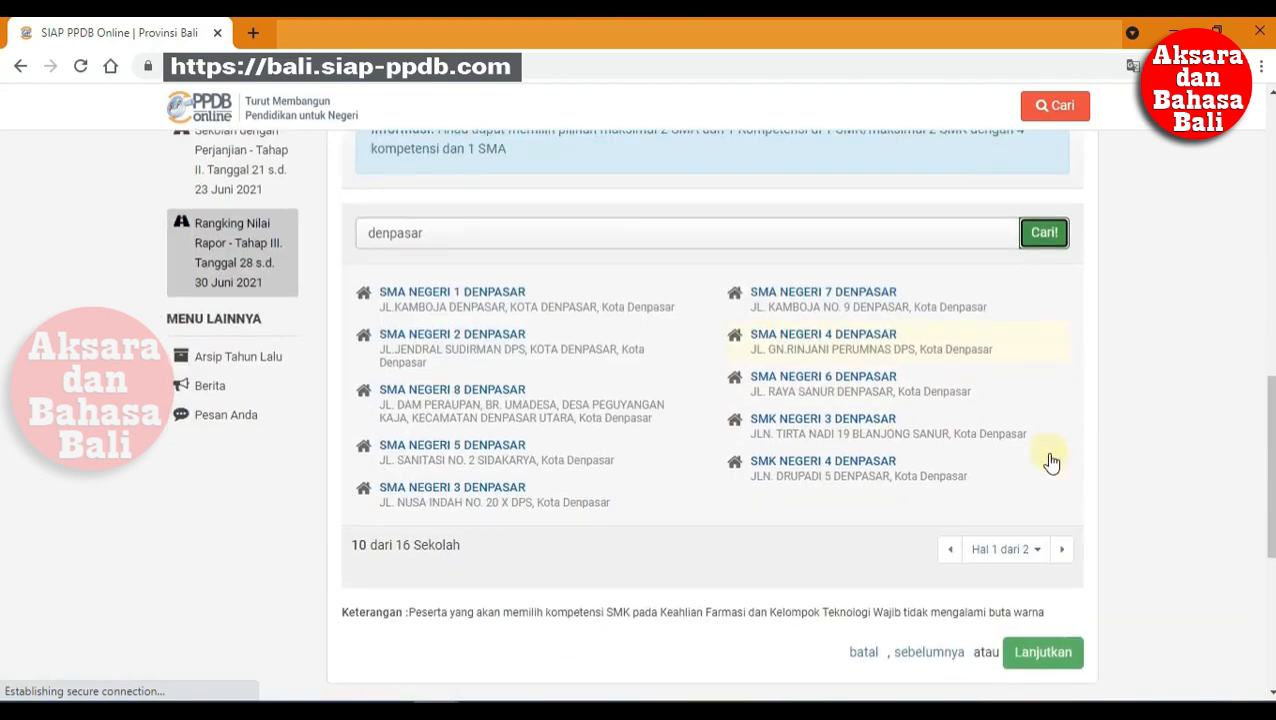
click(868, 466)
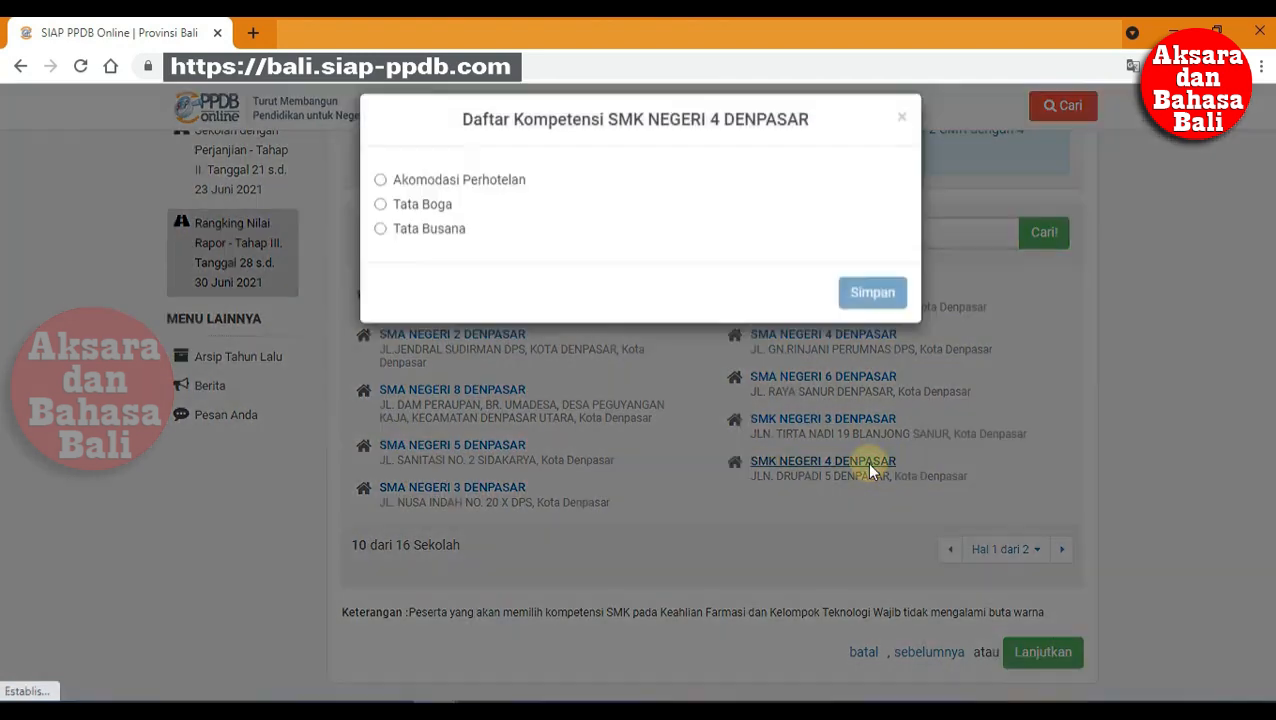
Step: Add SMK Negeri 4 Denpasar twice, with Akomodasi Perhotelan and Tata Boga
click(470, 179)
click(862, 292)
scroll(840, 355, up, 3)
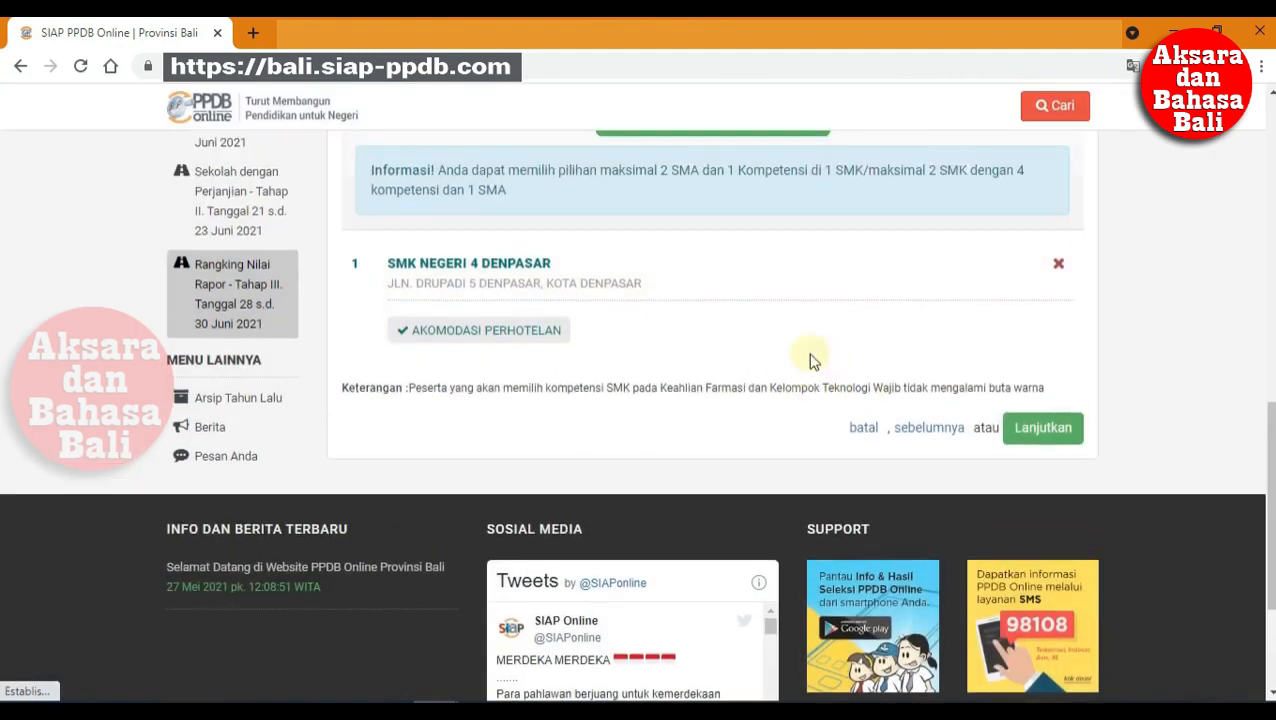
click(749, 255)
click(803, 616)
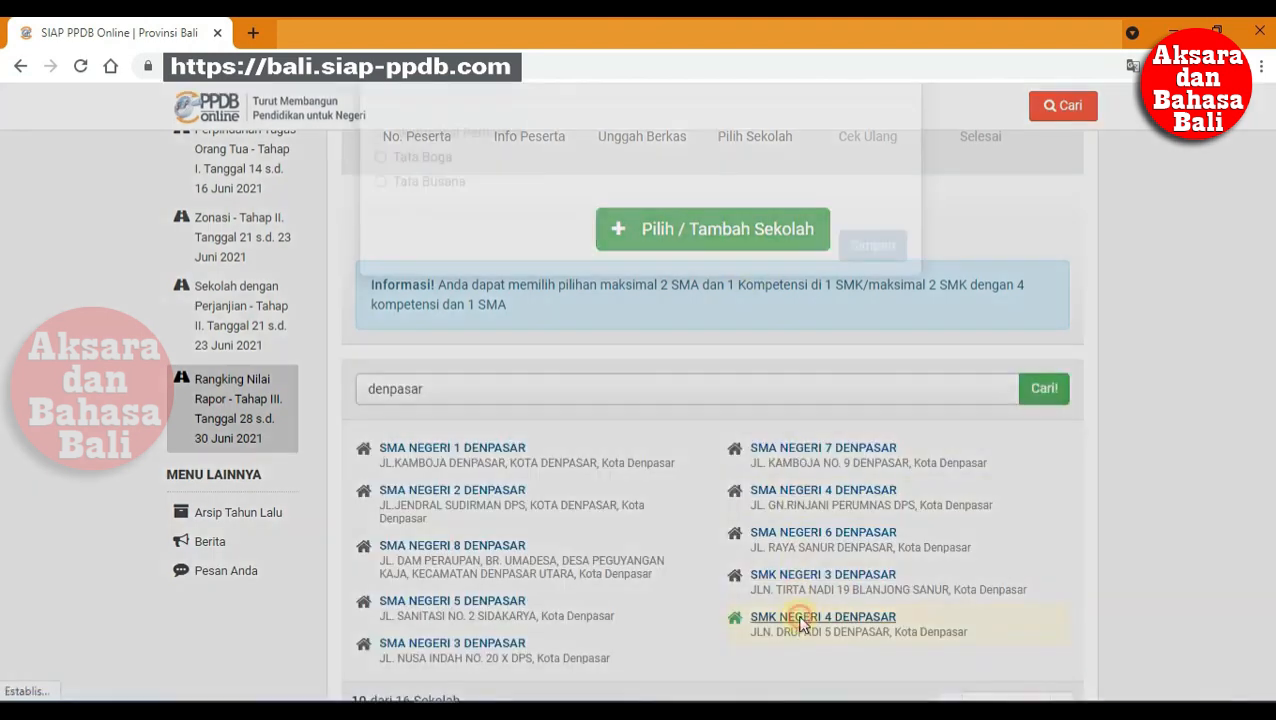
click(428, 204)
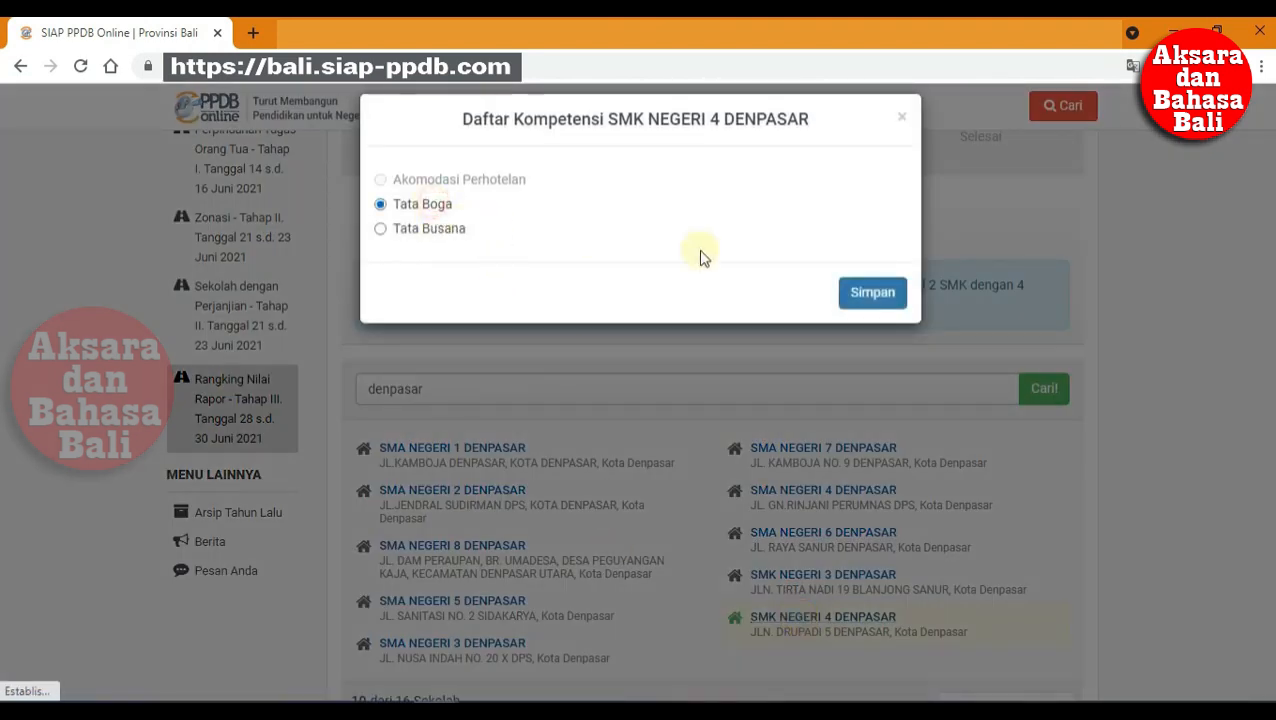
click(855, 291)
Step: Add SMK Negeri 3 Denpasar twice, with Akomodasi Perhotelan and Jasa Boga
click(724, 246)
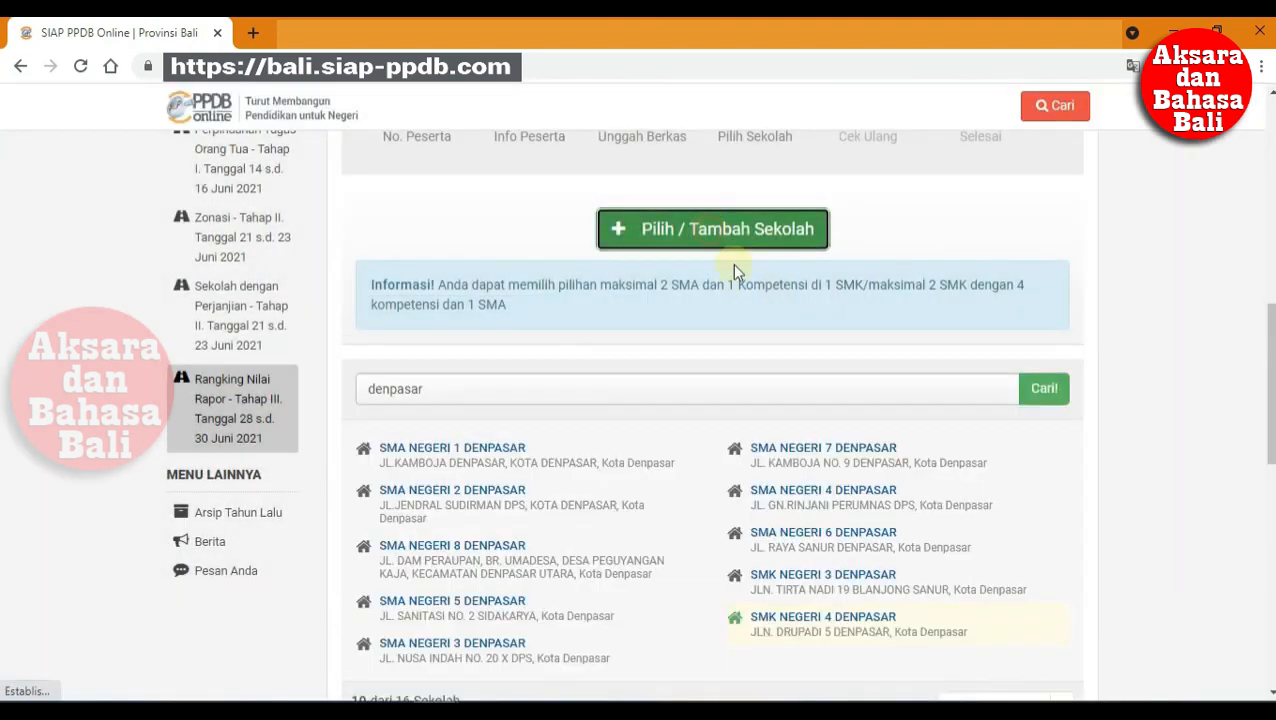
click(851, 576)
click(491, 182)
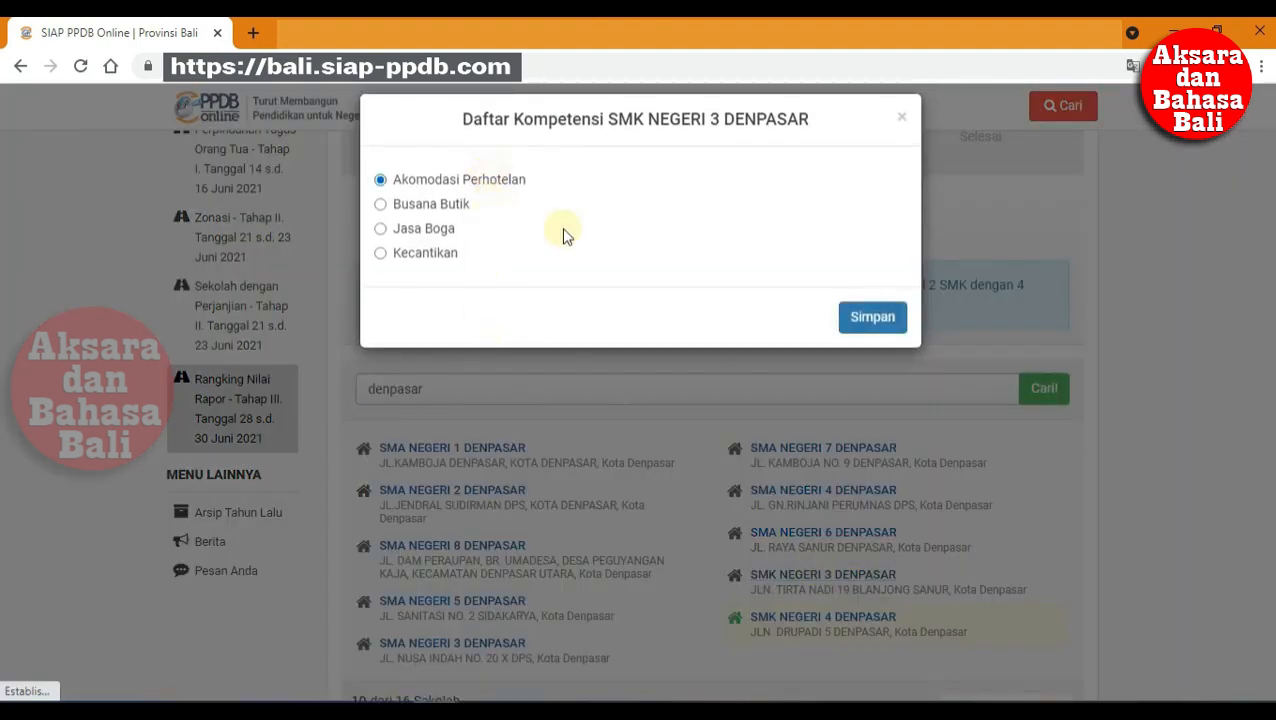
click(872, 322)
click(739, 249)
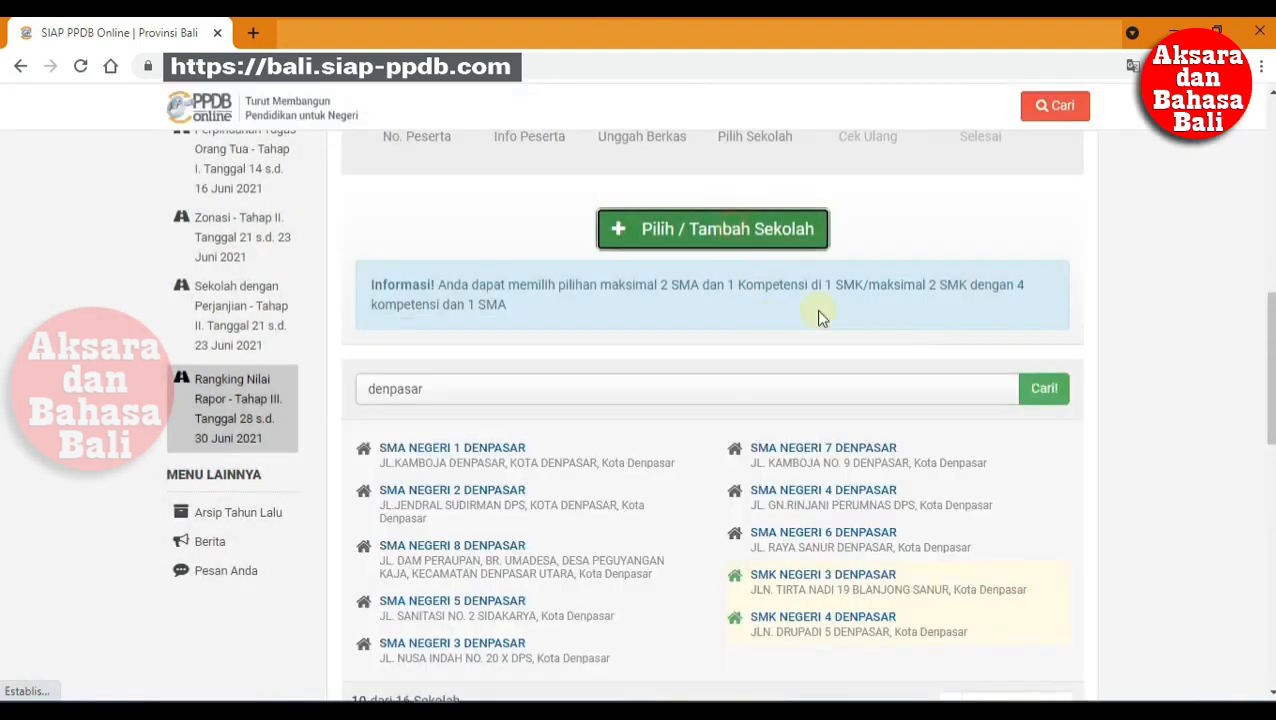
click(846, 578)
click(416, 232)
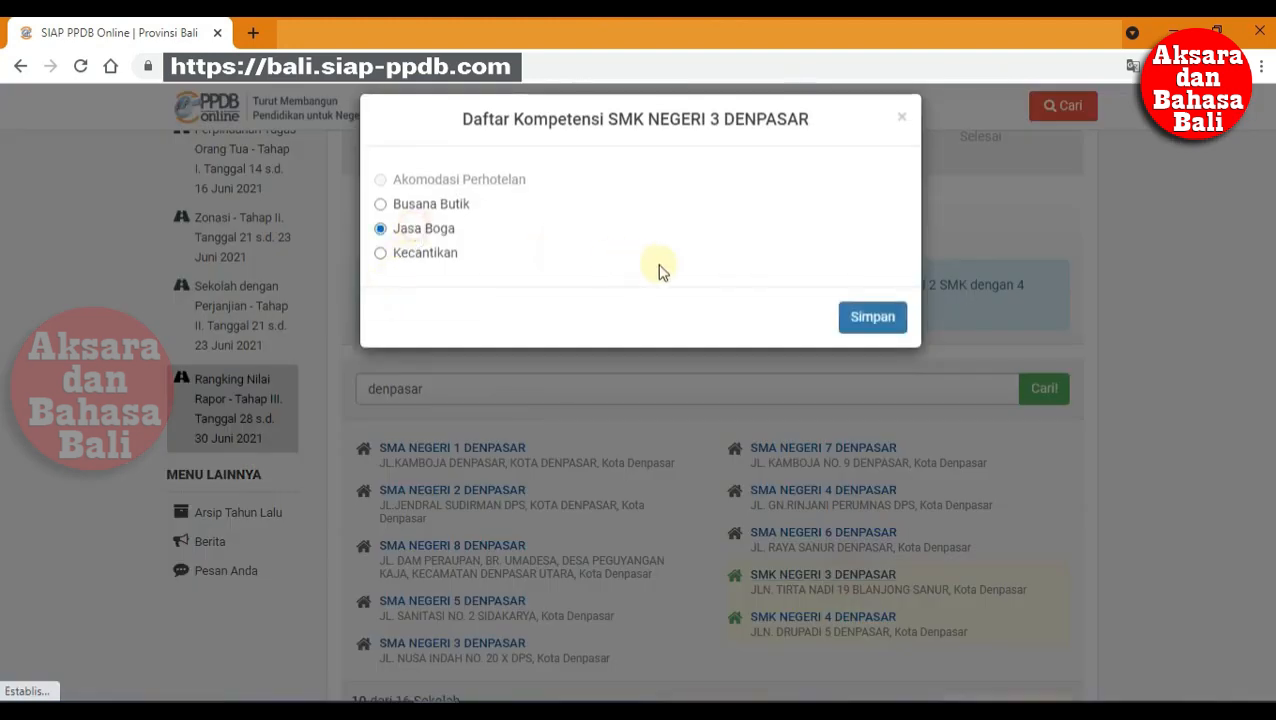
click(843, 320)
Step: Add SMA Negeri 5 Denpasar with Semua Kompetensi as the fifth choice and continue
click(724, 205)
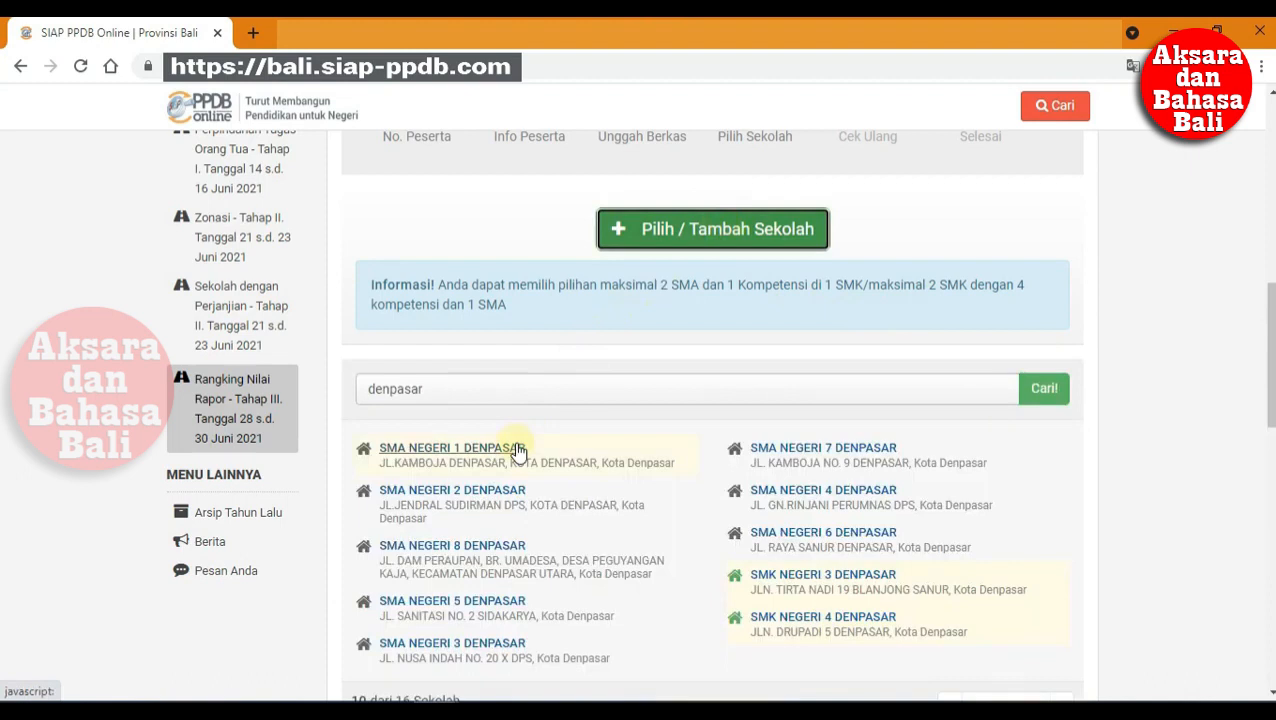
click(495, 603)
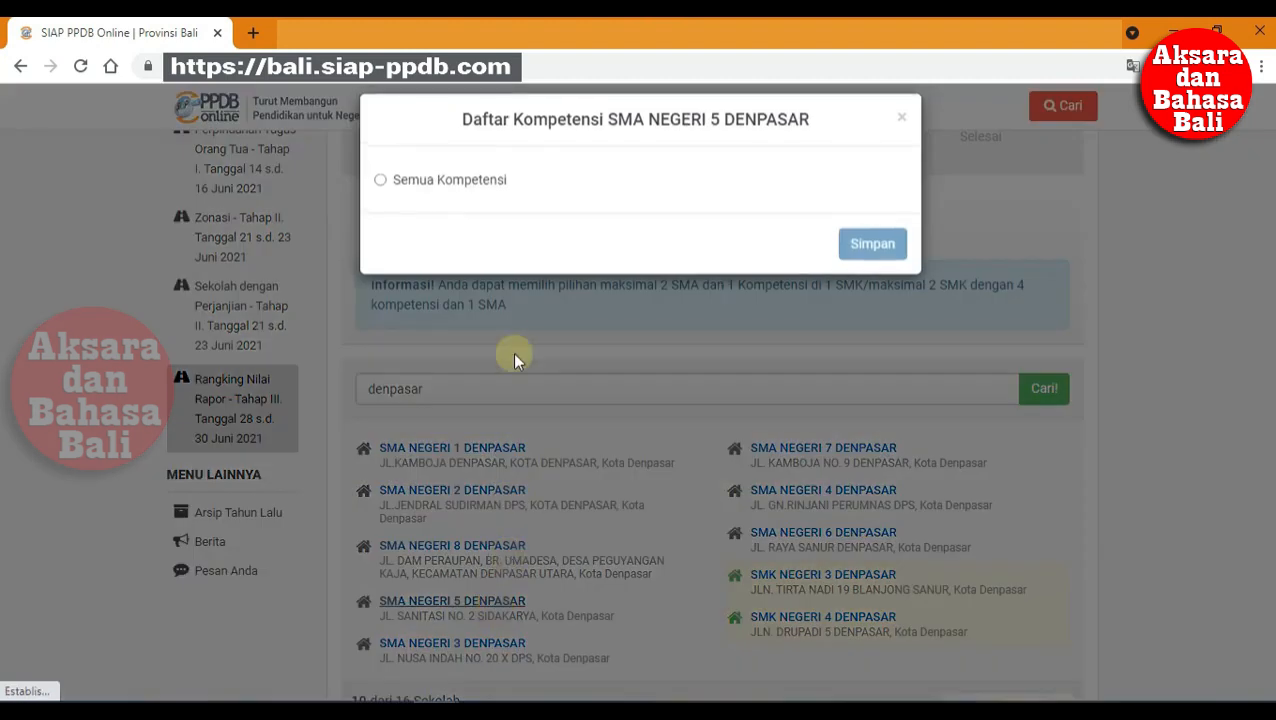
click(441, 181)
click(860, 246)
scroll(1050, 285, down, 5)
scroll(1040, 460, up, 2)
scroll(1025, 480, up, 1)
scroll(1040, 560, down, 2)
click(1043, 609)
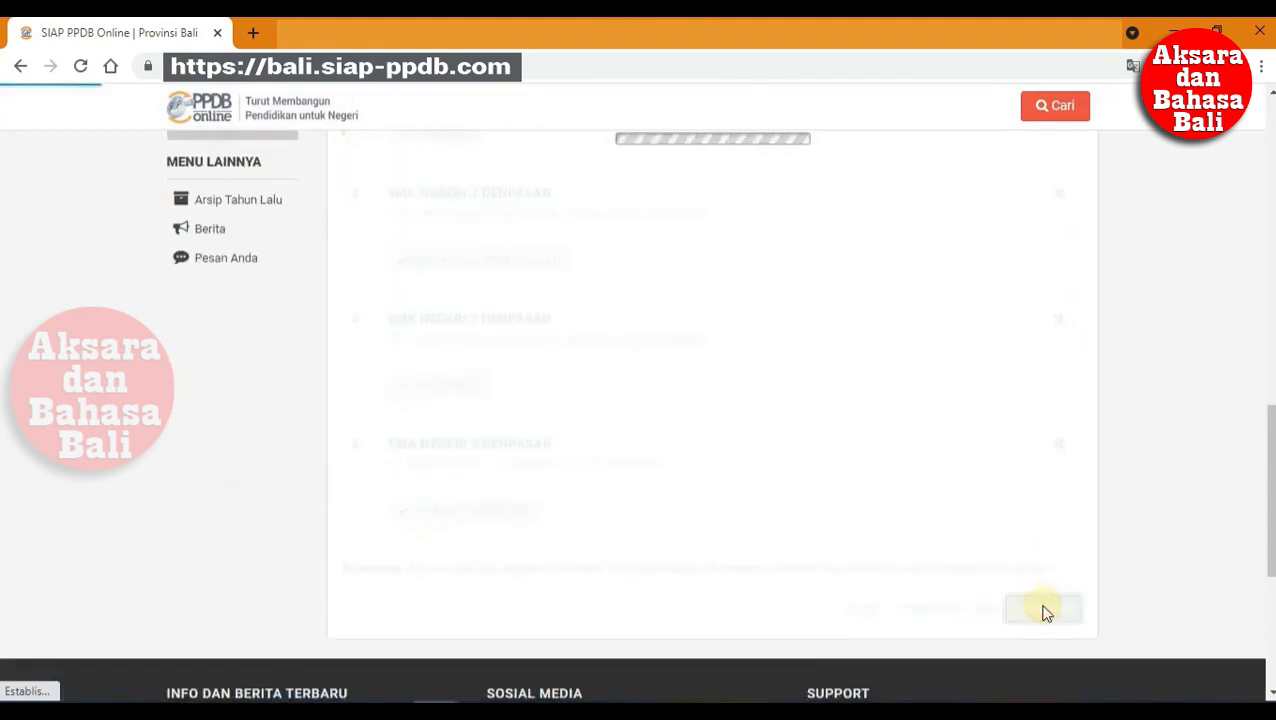
Step: Review the Cek Ulang summary, tick 'Setuju dengan pernyataan di atas', and submit the registration
scroll(1012, 467, up, 2)
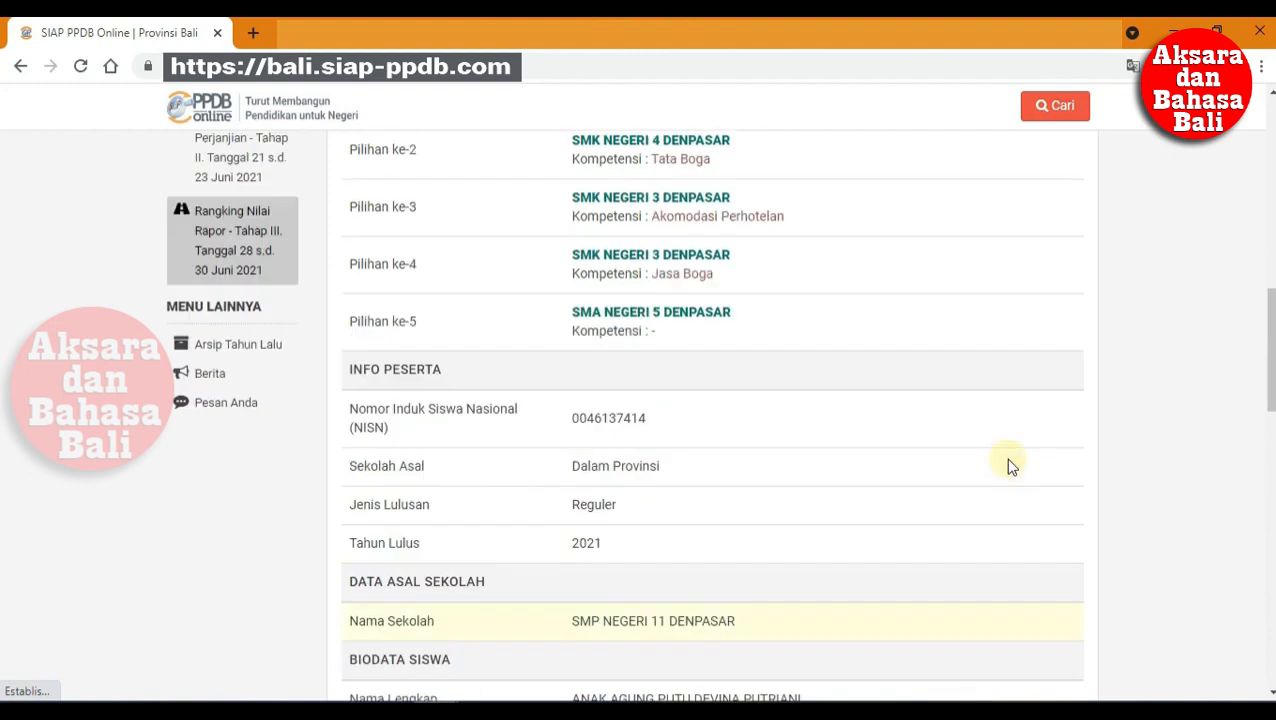
scroll(1012, 467, up, 3)
scroll(1012, 470, down, 2)
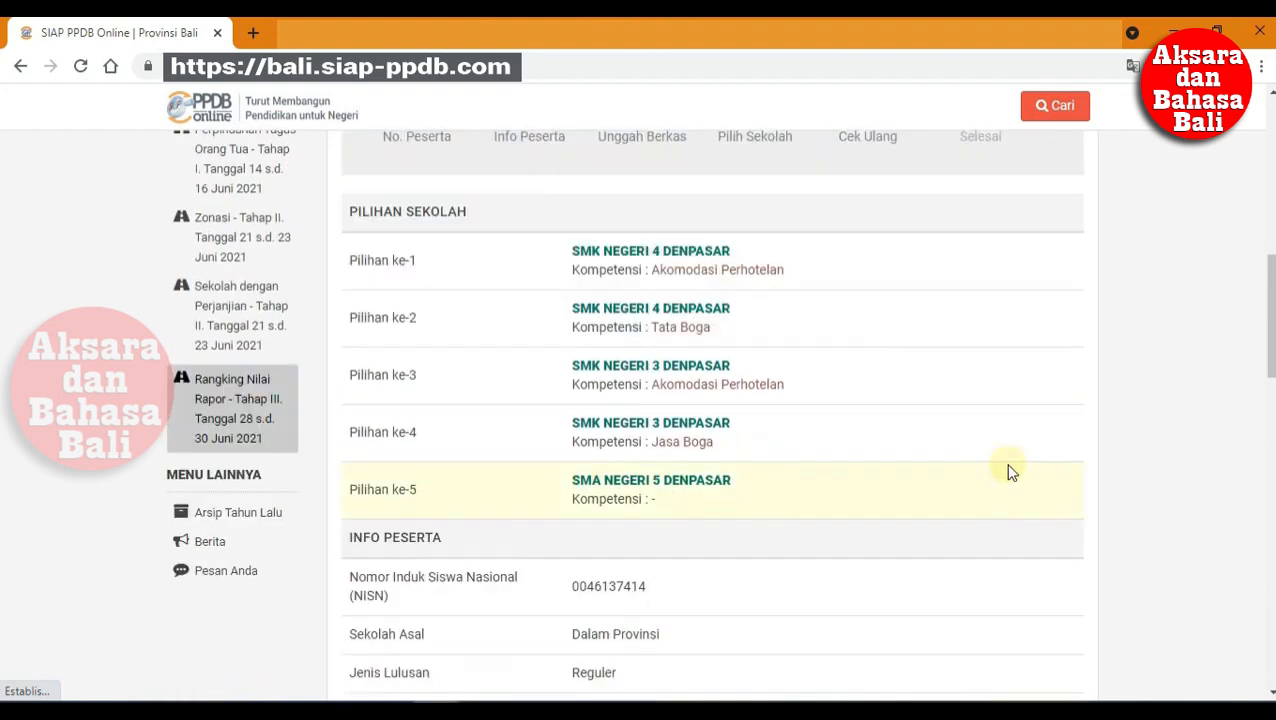
scroll(1005, 490, down, 6)
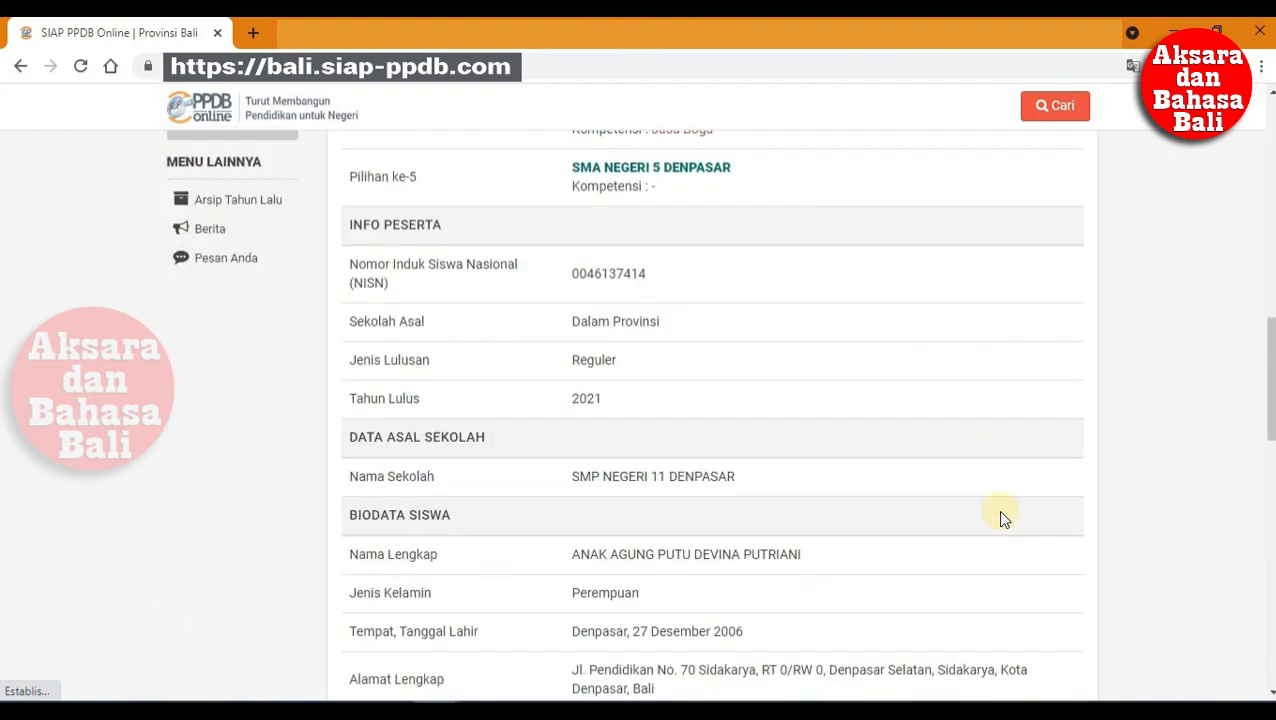
scroll(1000, 522, down, 5)
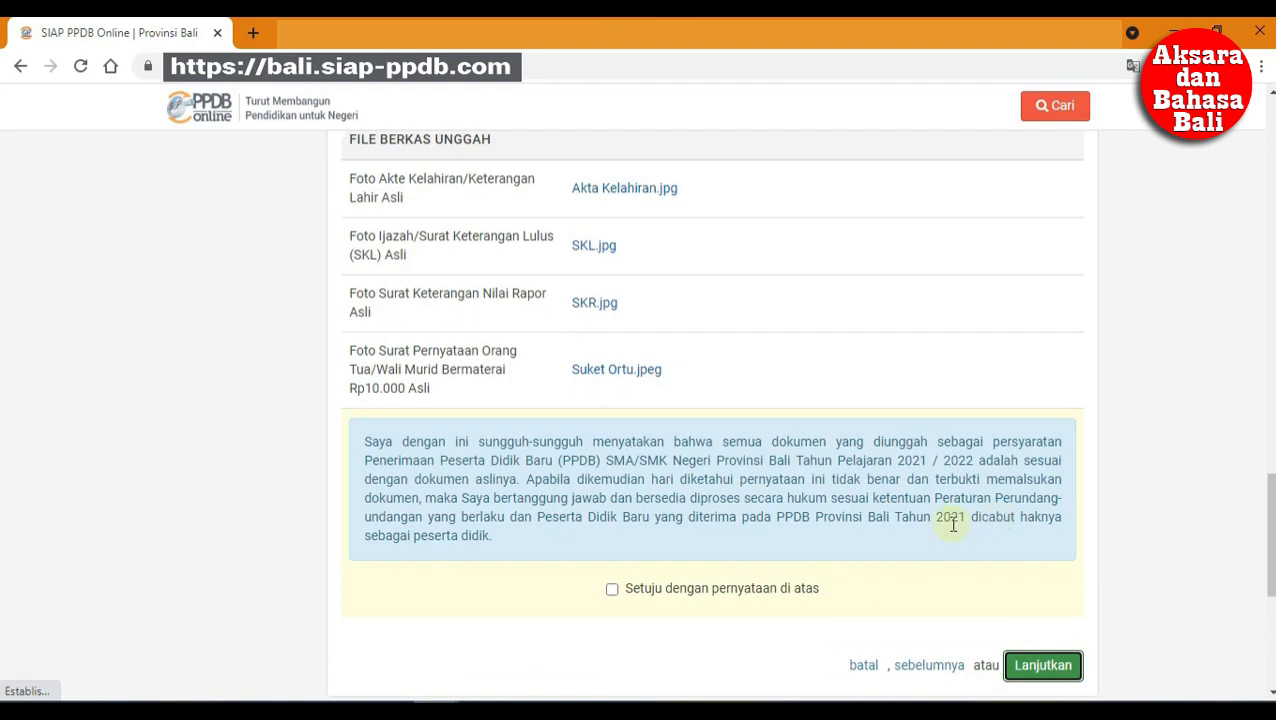
click(797, 590)
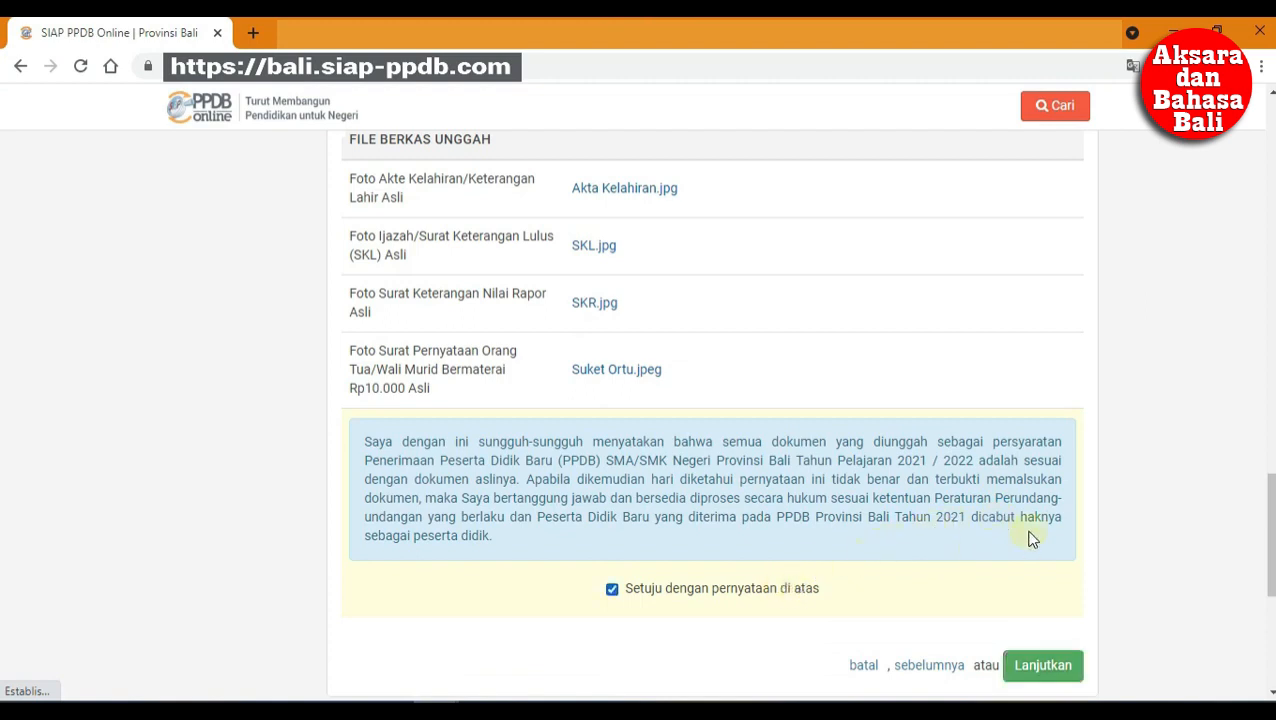
click(1074, 668)
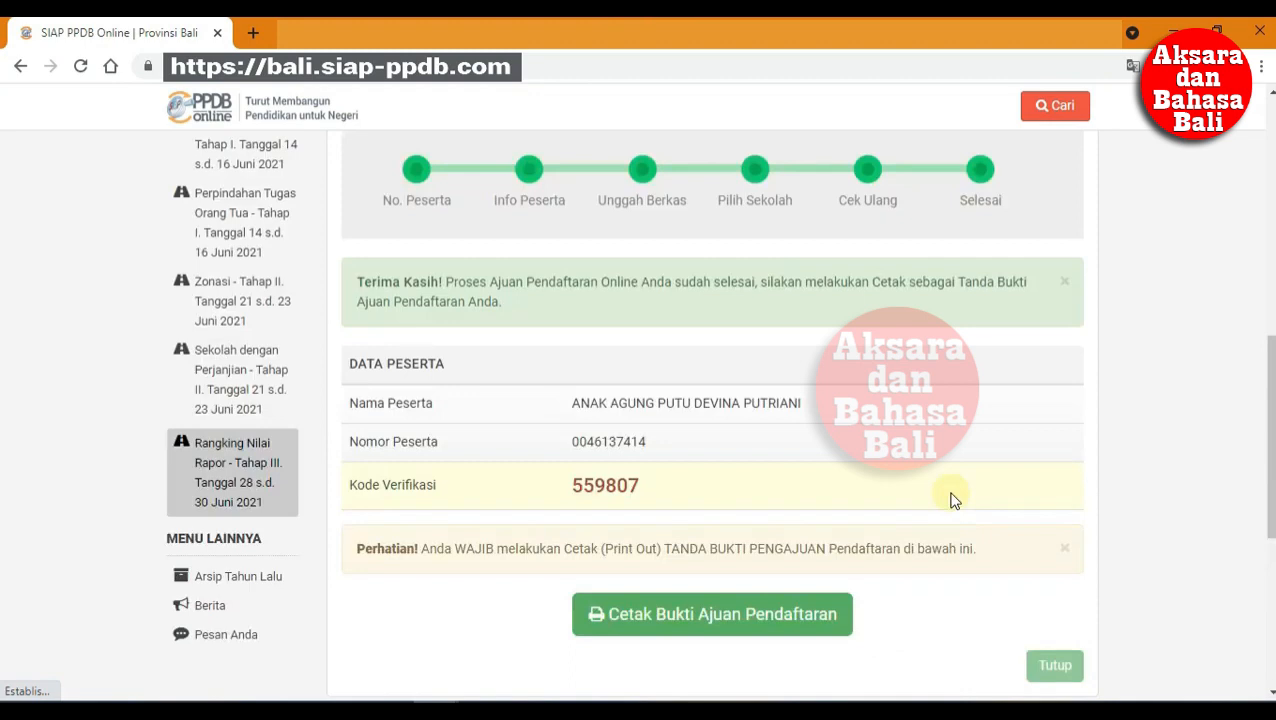
Step: Open the Cetak Bukti Ajuan Pendaftaran proof and save it as a PDF
click(762, 612)
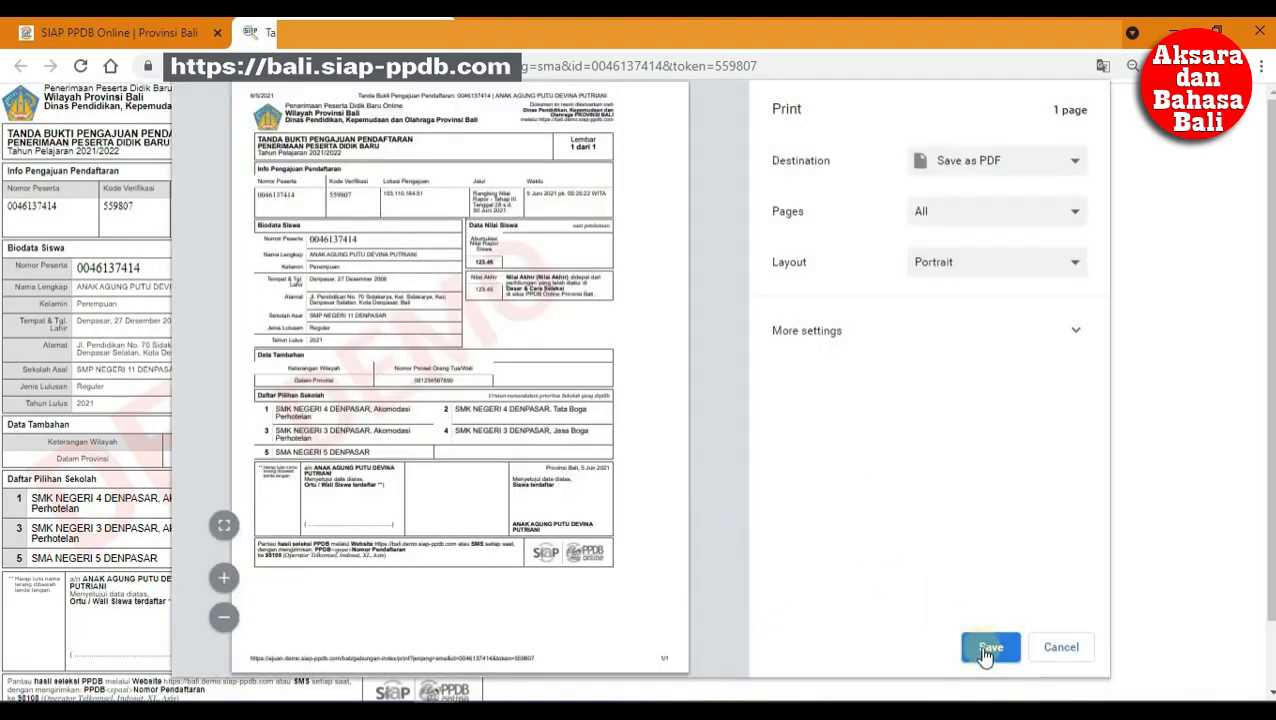
click(984, 647)
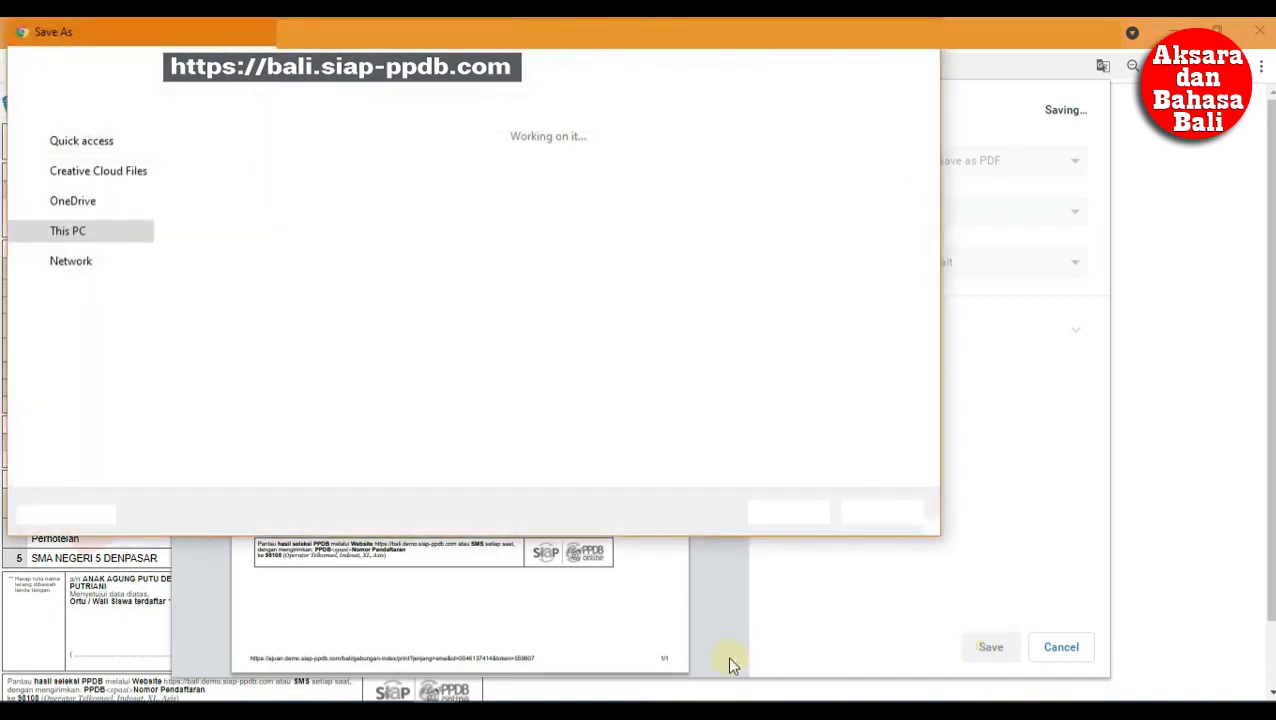
click(772, 508)
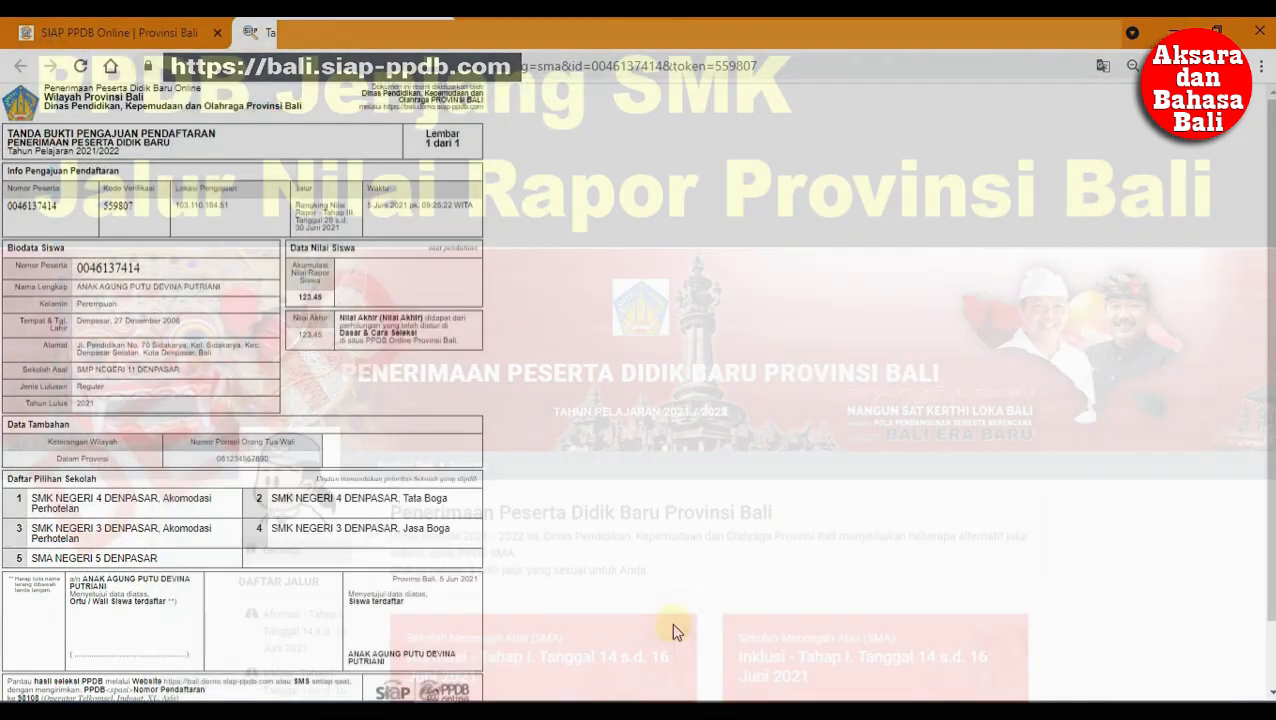